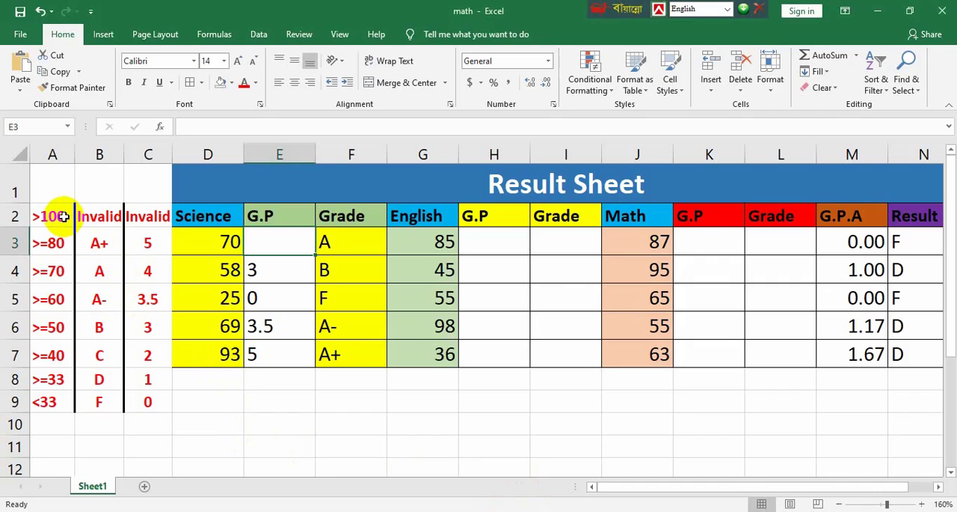
Examine the grading scale of mark ranges, grades and grade points in A2:C9 and the first Science mark
{"action": "left_click", "coordinate": [61, 215]}
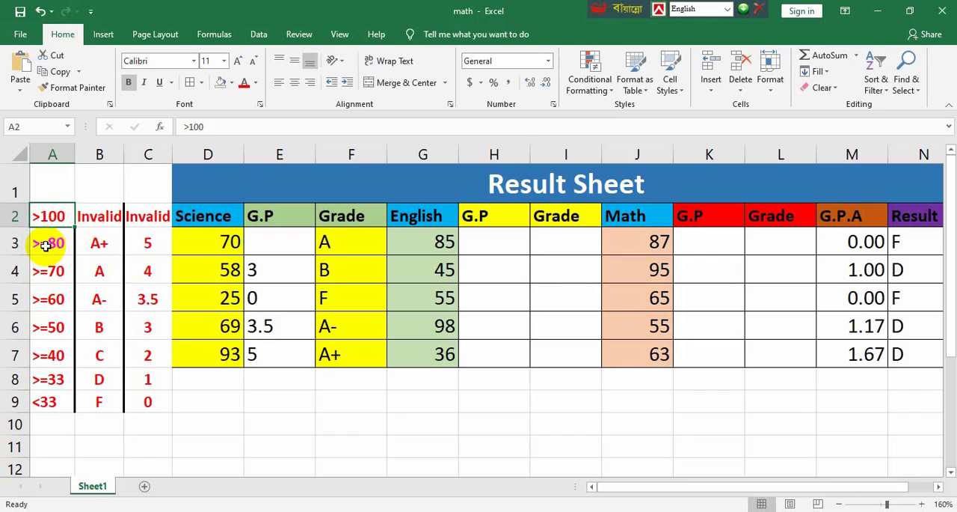
{"action": "left_click", "coordinate": [96, 242]}
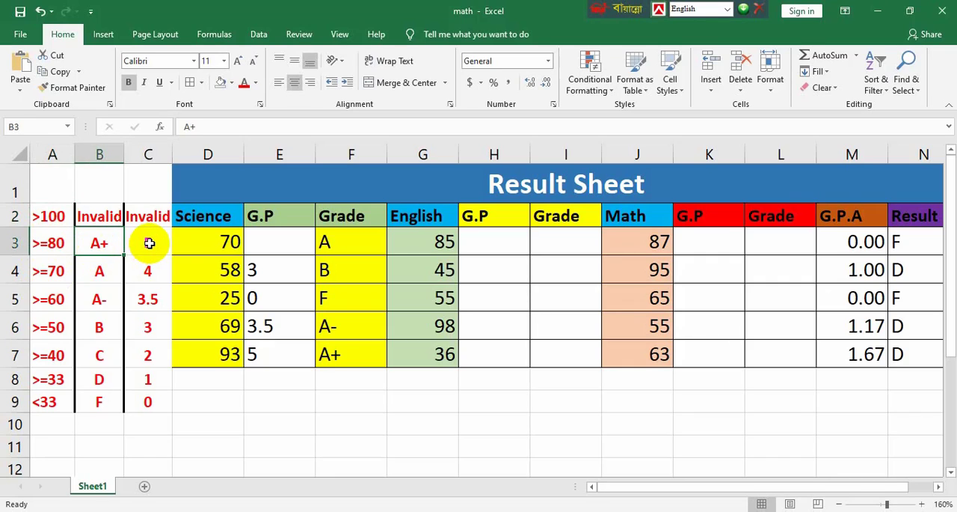
{"action": "left_click", "coordinate": [149, 242]}
{"action": "type", "text": "5"}
{"action": "key", "text": "ctrl+Return"}
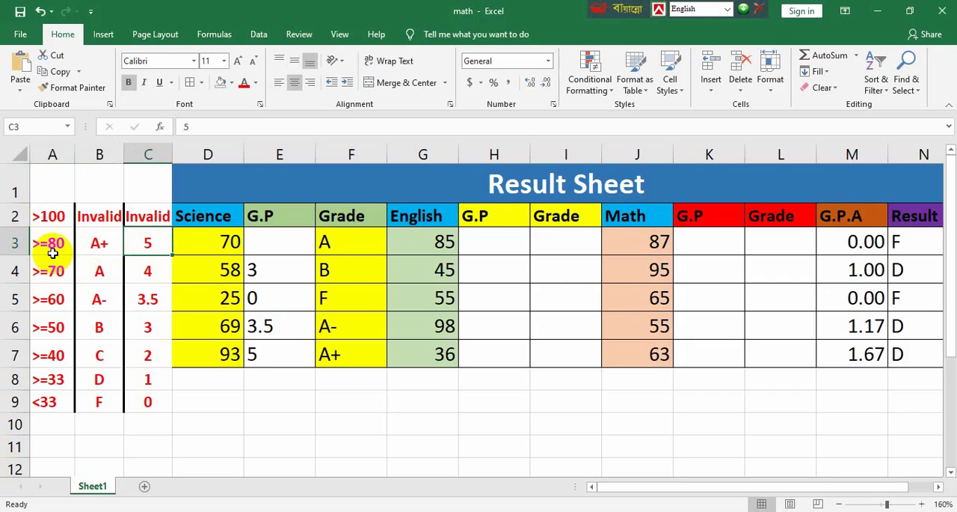
{"action": "left_click_drag", "start_coordinate": [43, 243], "coordinate": [141, 405]}
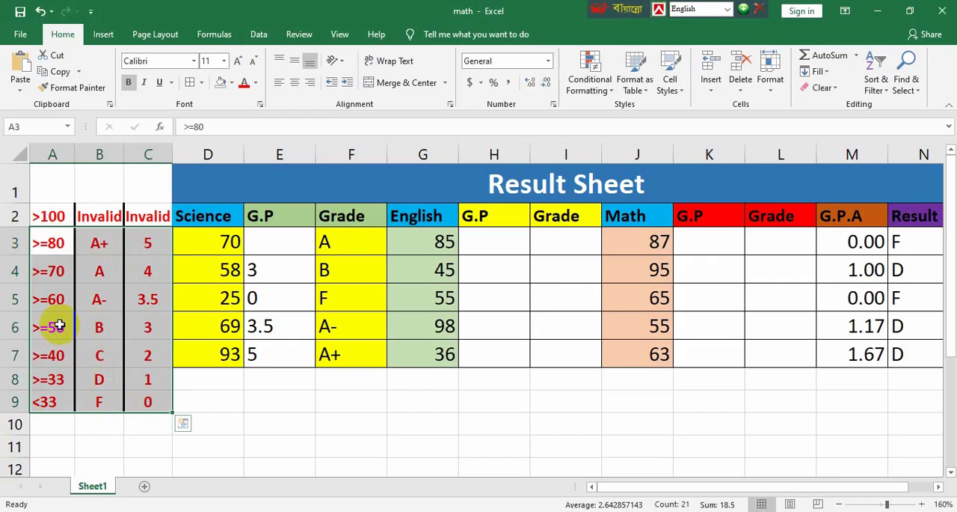
{"action": "left_click", "coordinate": [274, 246]}
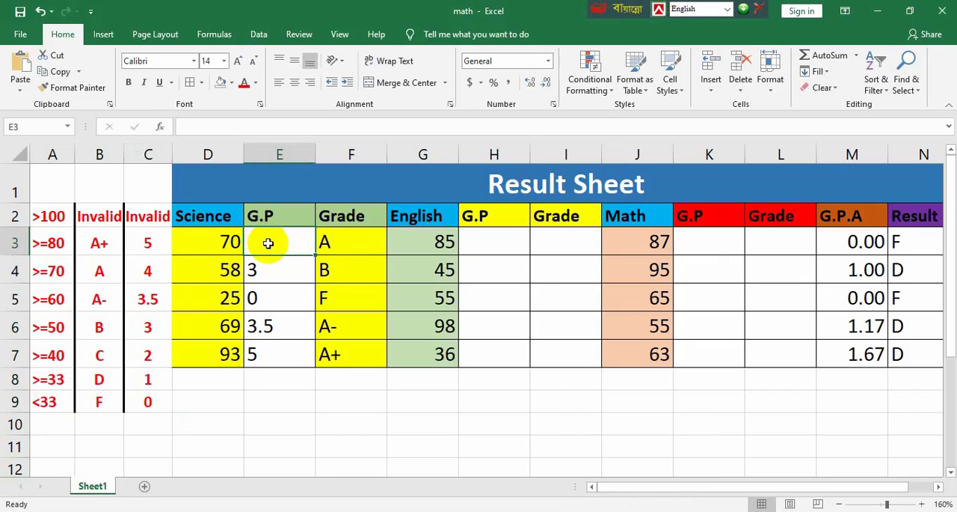
{"action": "left_click", "coordinate": [221, 240]}
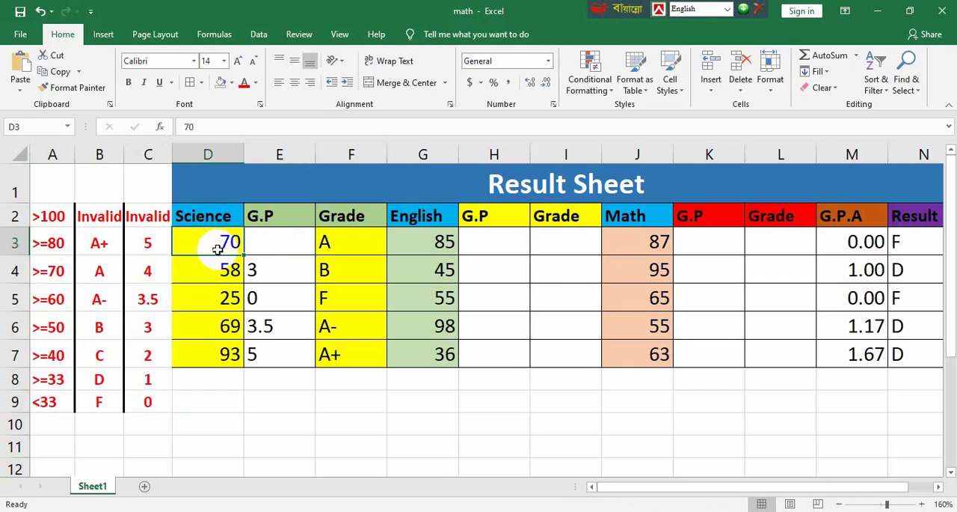
Start an IF formula in the first Science G.P cell, E3, with the logical test D3>100
{"action": "left_click", "coordinate": [268, 238]}
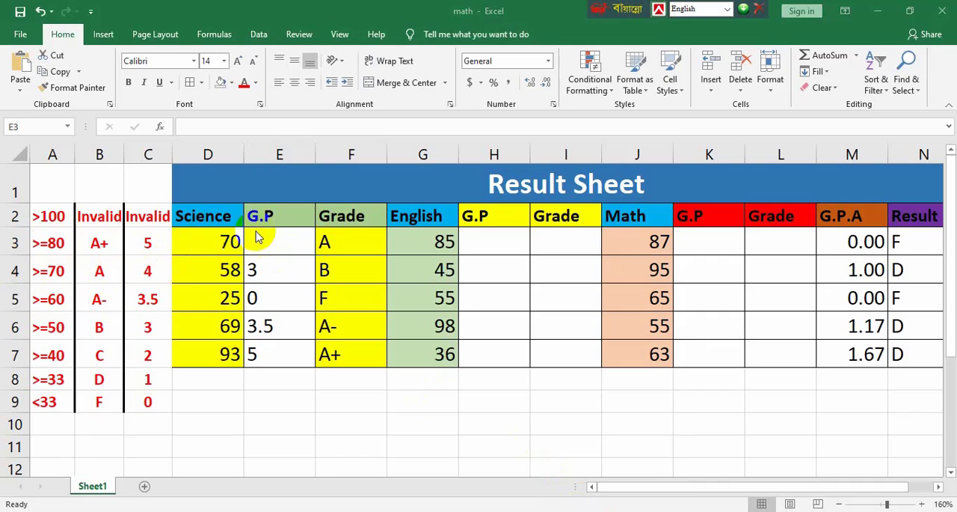
{"action": "left_click", "coordinate": [277, 240]}
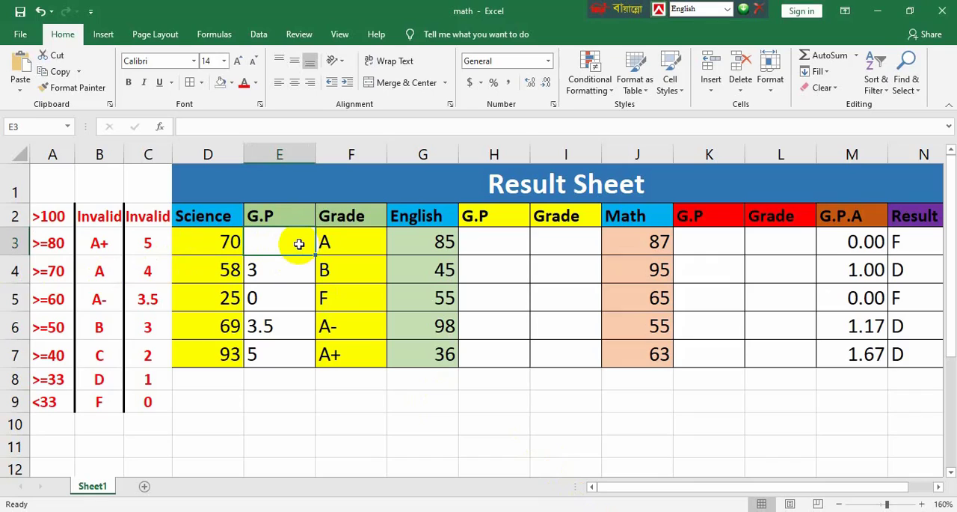
{"action": "type", "text": "="}
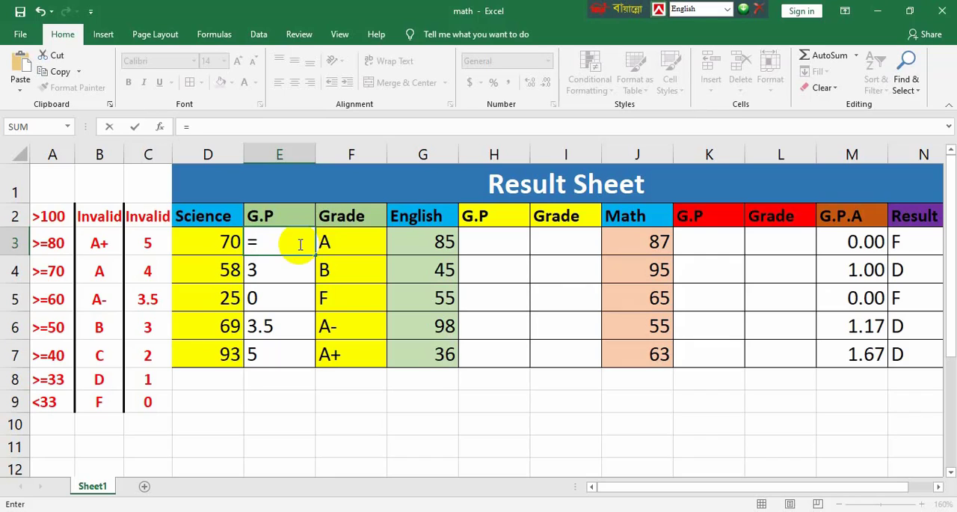
{"action": "type", "text": "if("}
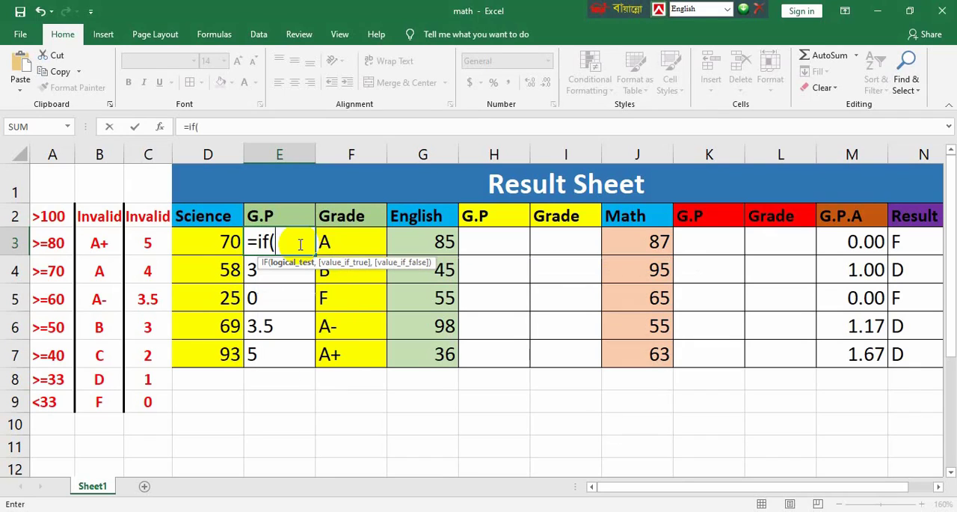
{"action": "left_click", "coordinate": [199, 239]}
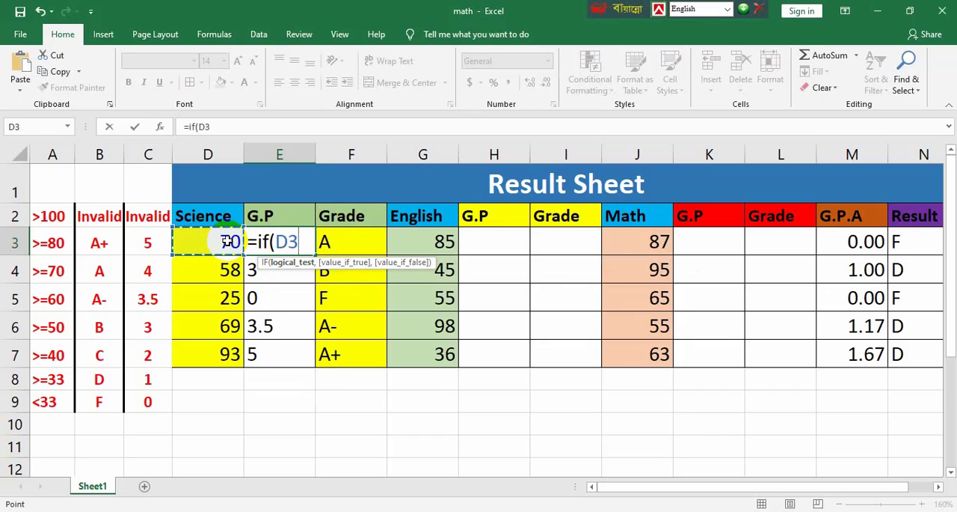
{"action": "type", "text": ">"}
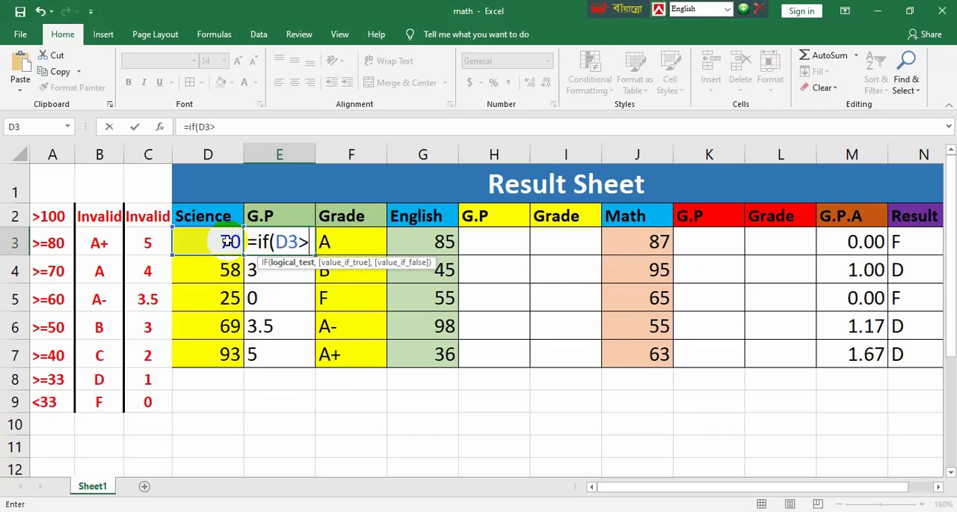
{"action": "type", "text": "100"}
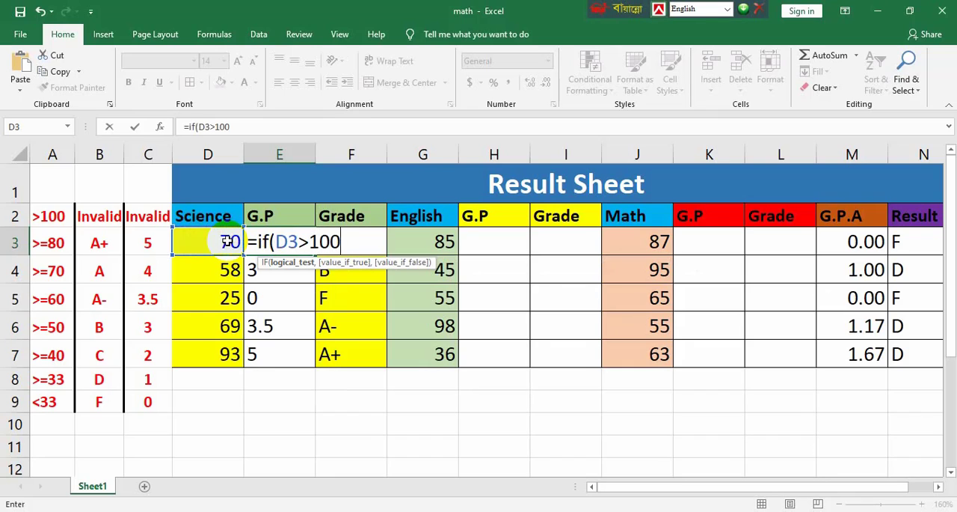
{"action": "type", "text": ",\""}
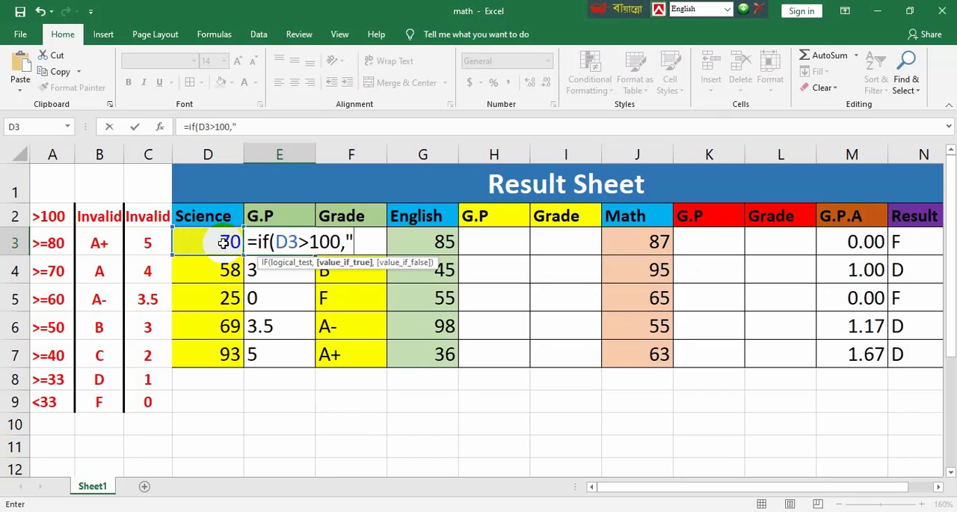
{"action": "type", "text": "In"}
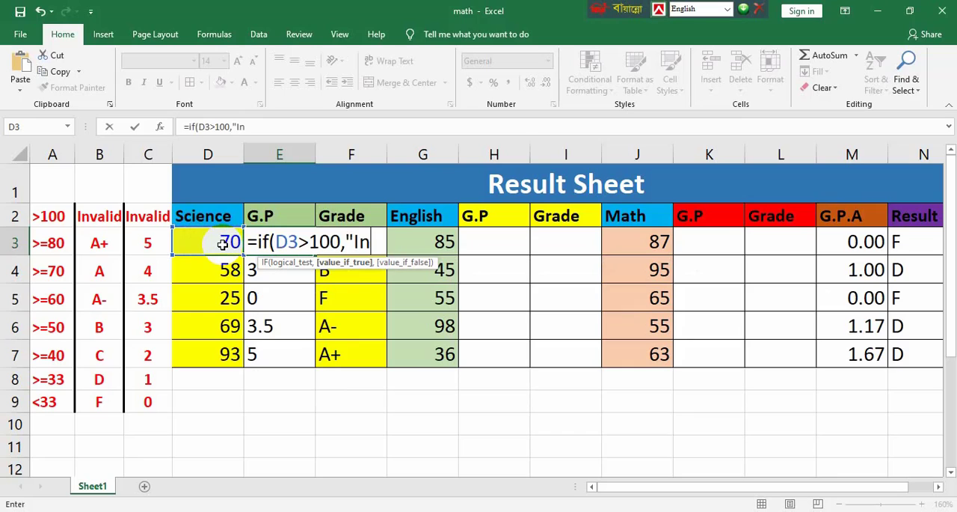
{"action": "type", "text": "vali"}
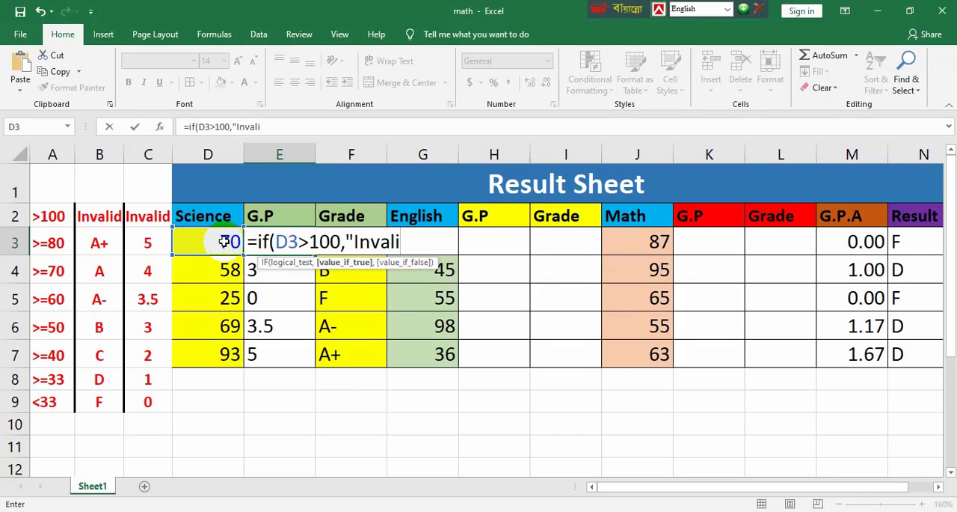
{"action": "type", "text": "d\","}
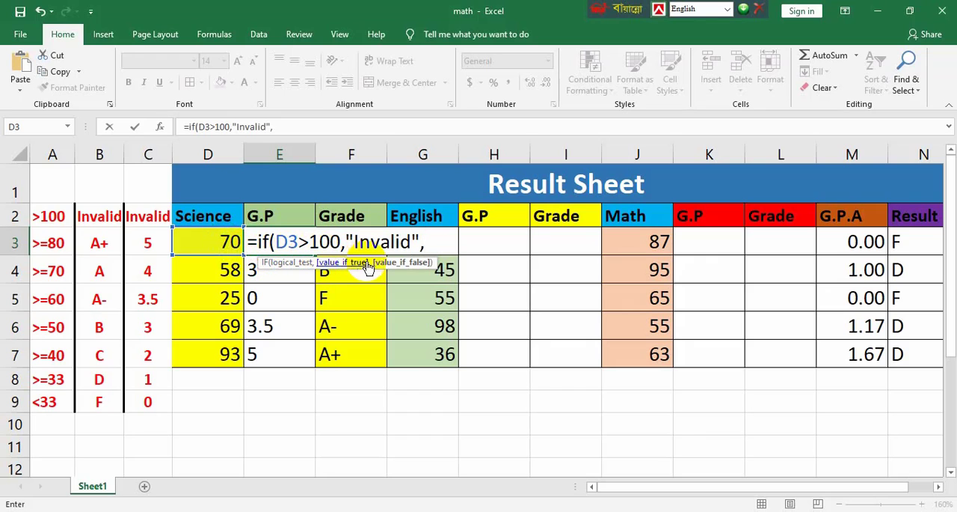
{"action": "type", "text": "i"}
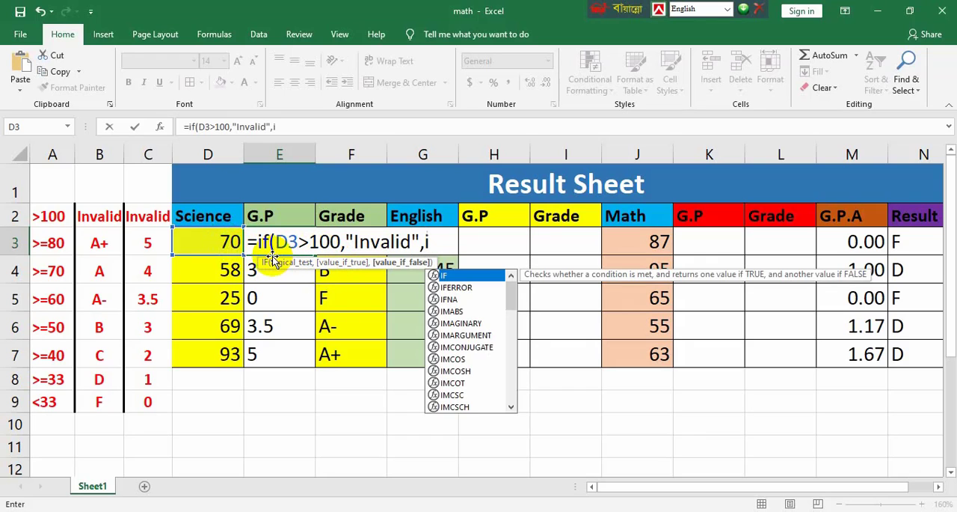
{"action": "type", "text": "f("}
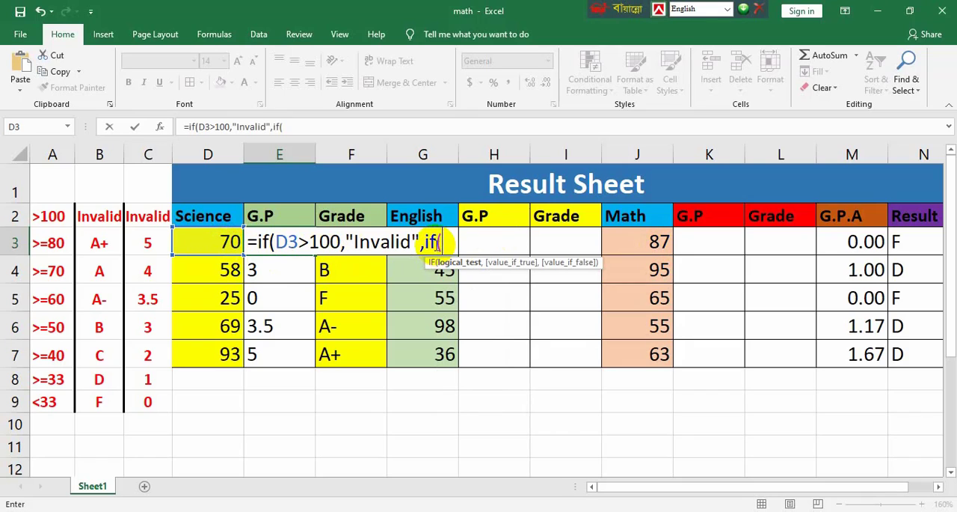
Nest a second IF in the E3 formula that returns "5" when D3>=80
{"action": "left_click", "coordinate": [225, 242]}
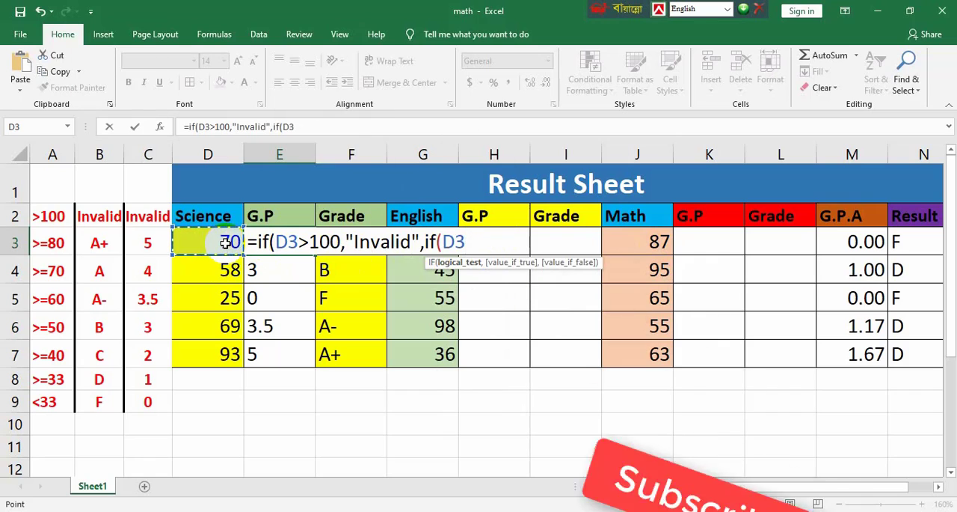
{"action": "type", "text": ">="}
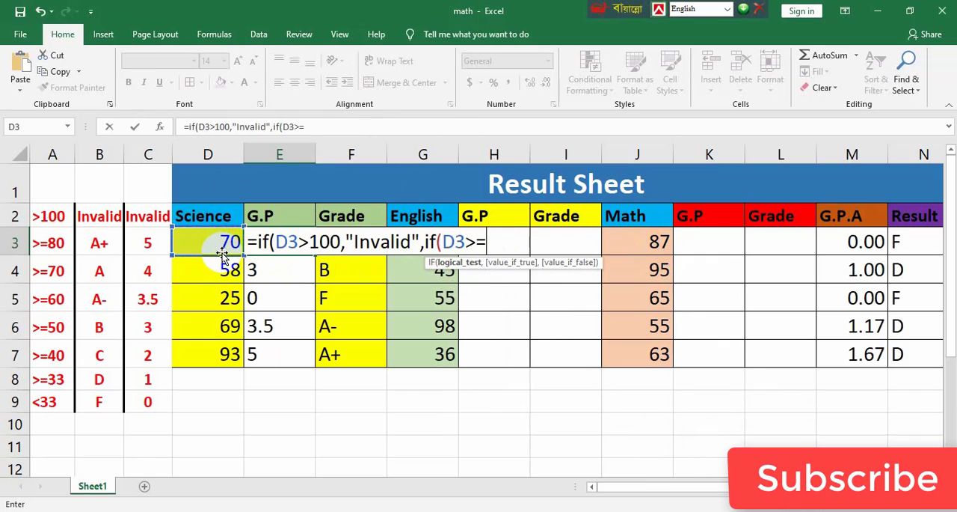
{"action": "type", "text": "80"}
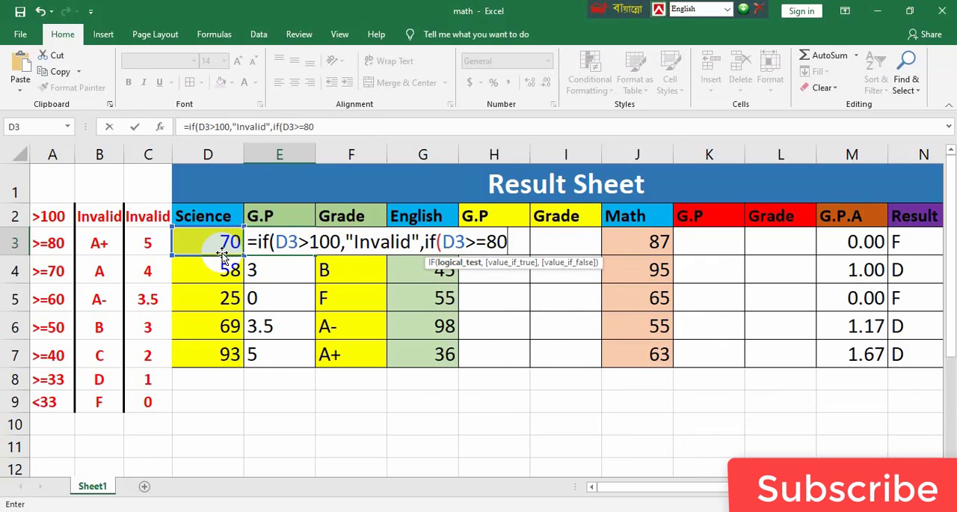
{"action": "type", "text": ",\""}
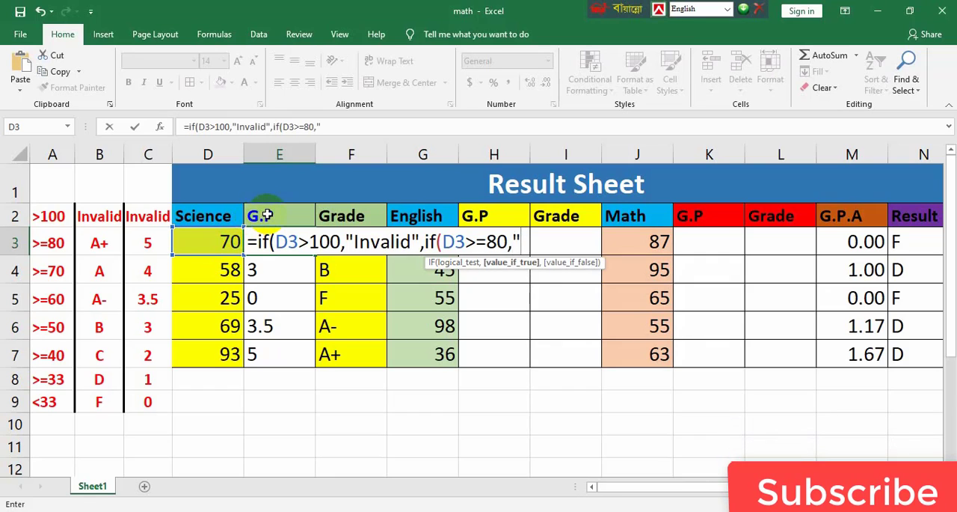
{"action": "type", "text": "5"}
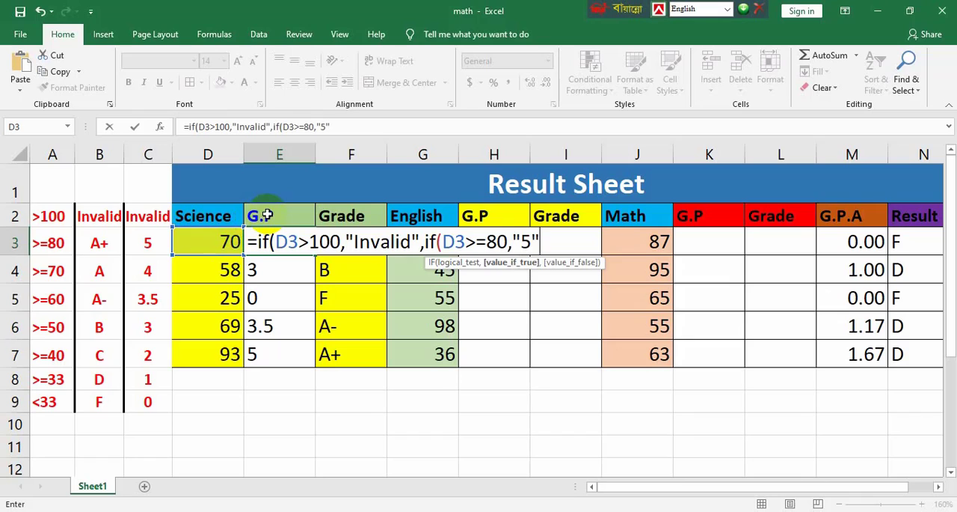
{"action": "type", "text": "\","}
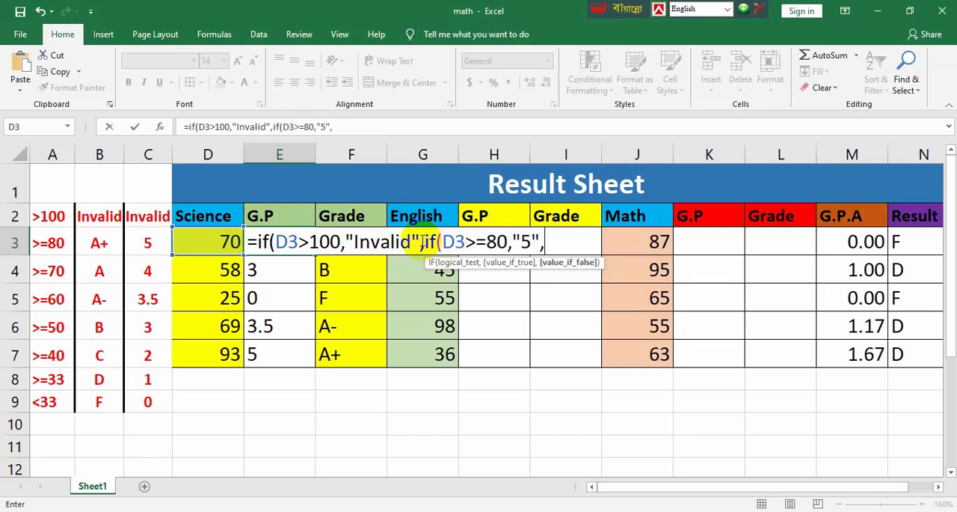
Duplicate the if(D3>=80,"5", segment at the end of the E3 formula and change the copy to D3>=70 returning "4"
{"action": "left_click_drag", "start_coordinate": [425, 241], "coordinate": [559, 238]}
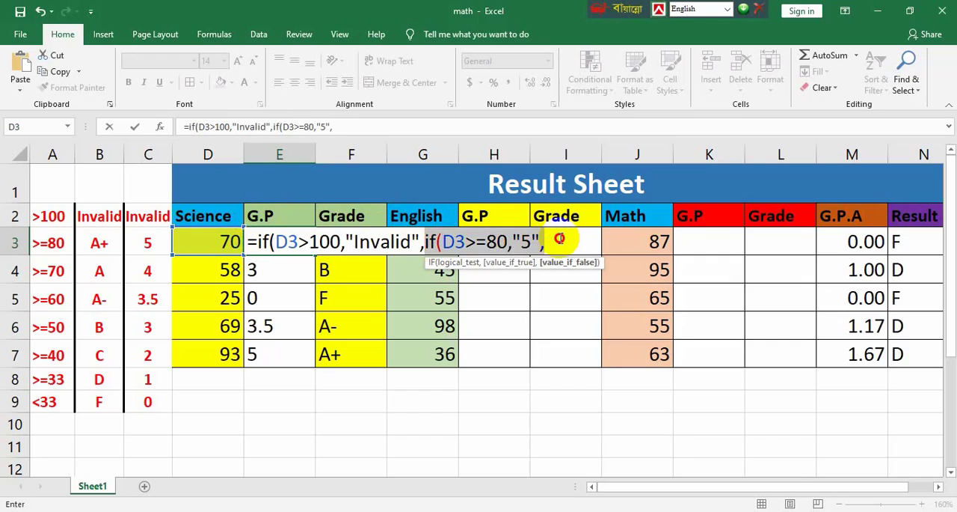
{"action": "left_click", "coordinate": [59, 72]}
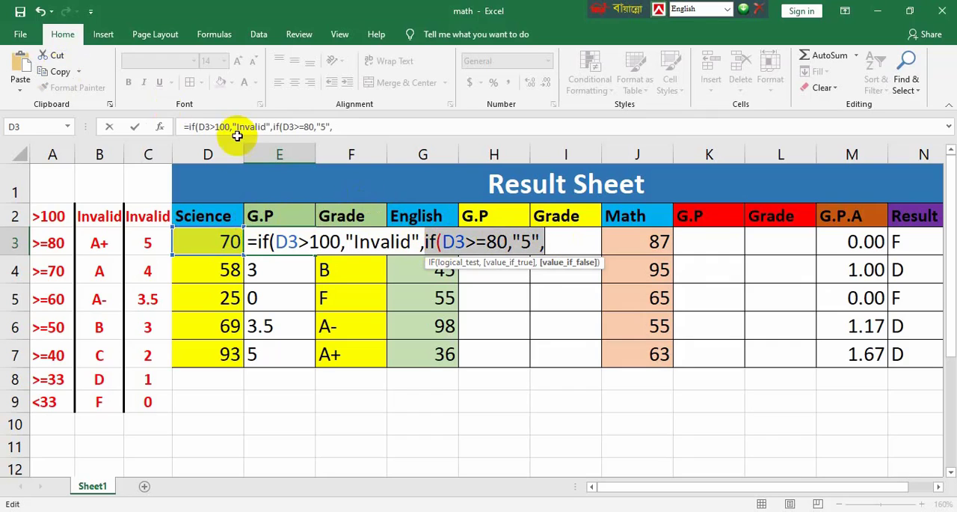
{"action": "left_click", "coordinate": [21, 66]}
{"action": "left_click_drag", "start_coordinate": [607, 241], "coordinate": [650, 241]}
{"action": "type", "text": "70,\""}
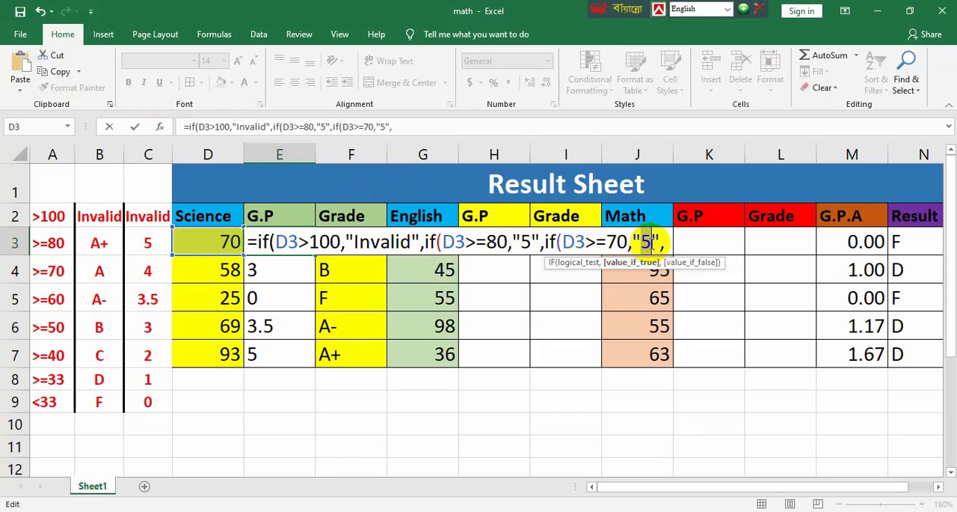
{"action": "type", "text": "4"}
Append another copy of the IF segment to the E3 formula and change it to D3>=60 returning "3.5"
{"action": "left_click", "coordinate": [667, 240]}
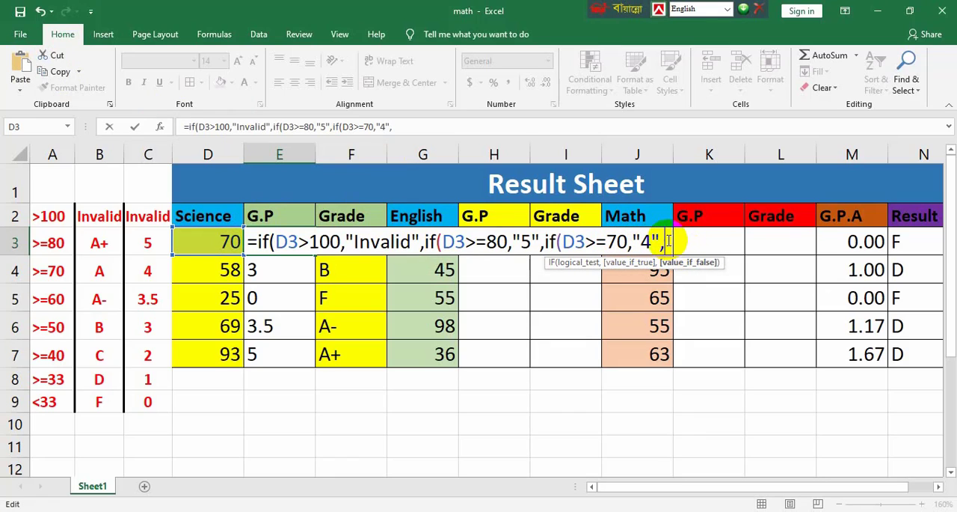
{"action": "left_click", "coordinate": [20, 68]}
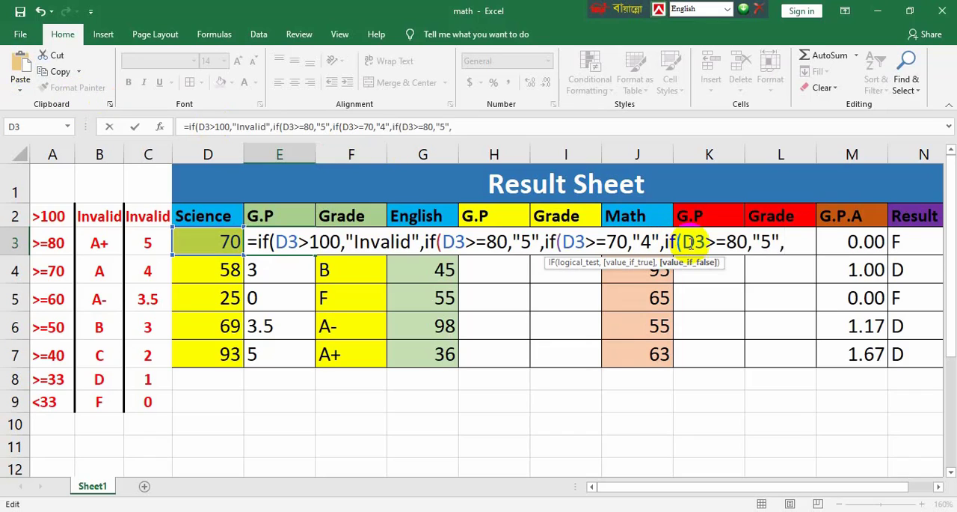
{"action": "left_click_drag", "start_coordinate": [727, 241], "coordinate": [737, 241]}
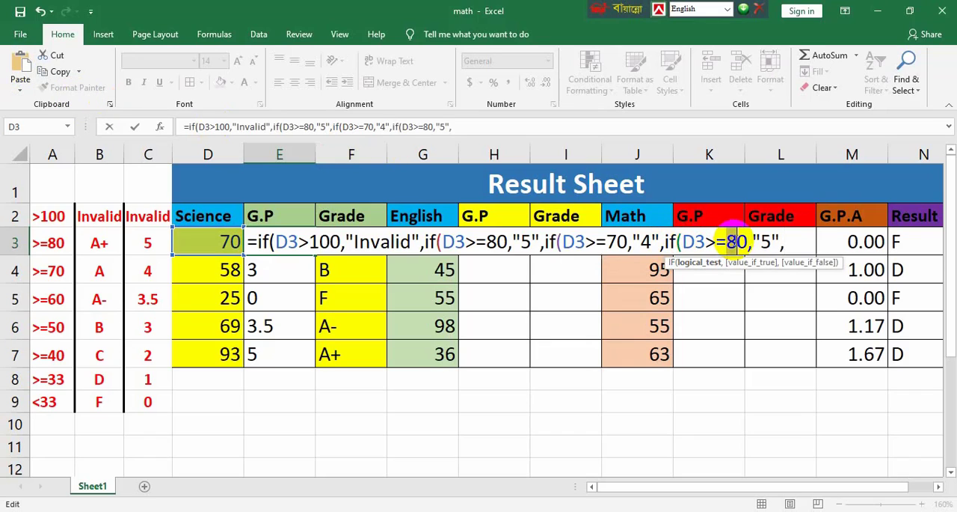
{"action": "type", "text": "6"}
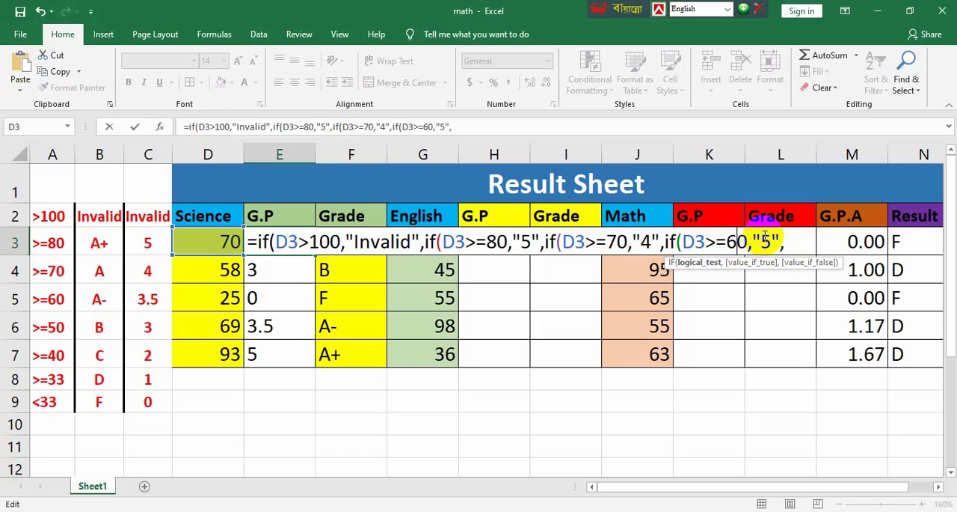
{"action": "left_click_drag", "start_coordinate": [761, 241], "coordinate": [769, 240]}
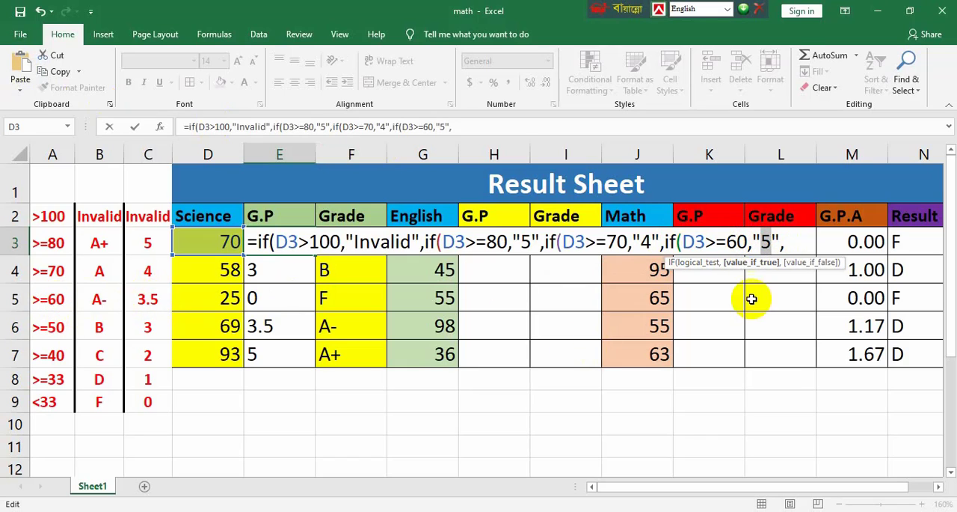
{"action": "type", "text": "3."}
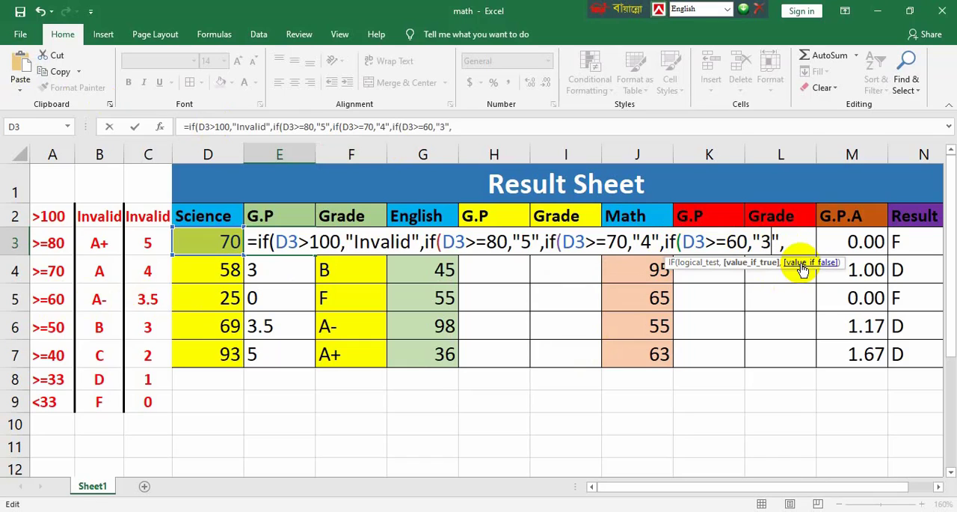
{"action": "type", "text": "5"}
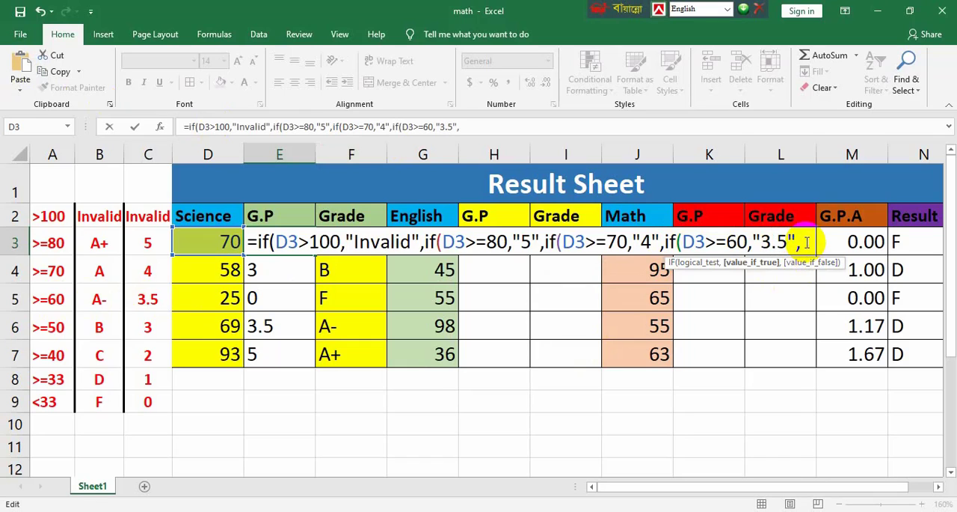
Append another copy of the IF segment to the E3 formula and change it to D3>=50 returning "3"
{"action": "left_click", "coordinate": [21, 67]}
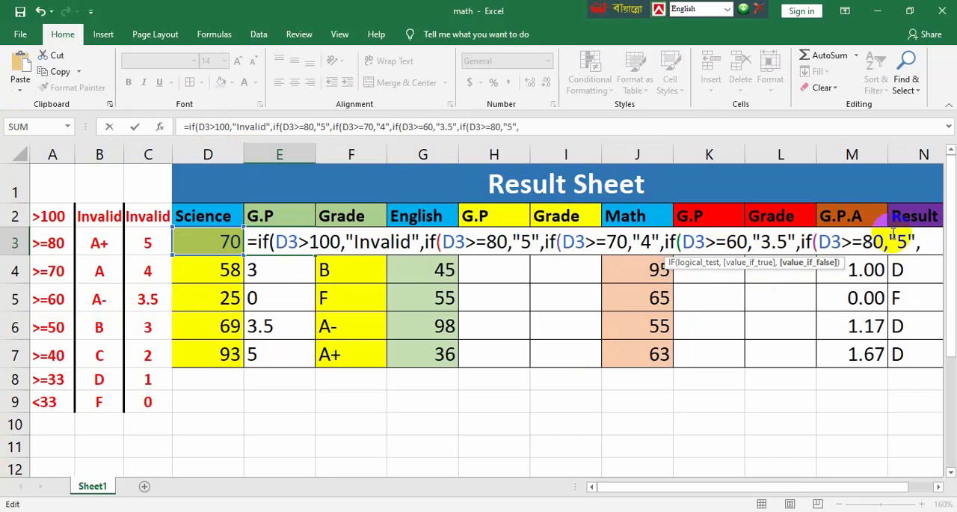
{"action": "left_click_drag", "start_coordinate": [864, 242], "coordinate": [906, 241]}
{"action": "type", "text": "50,\""}
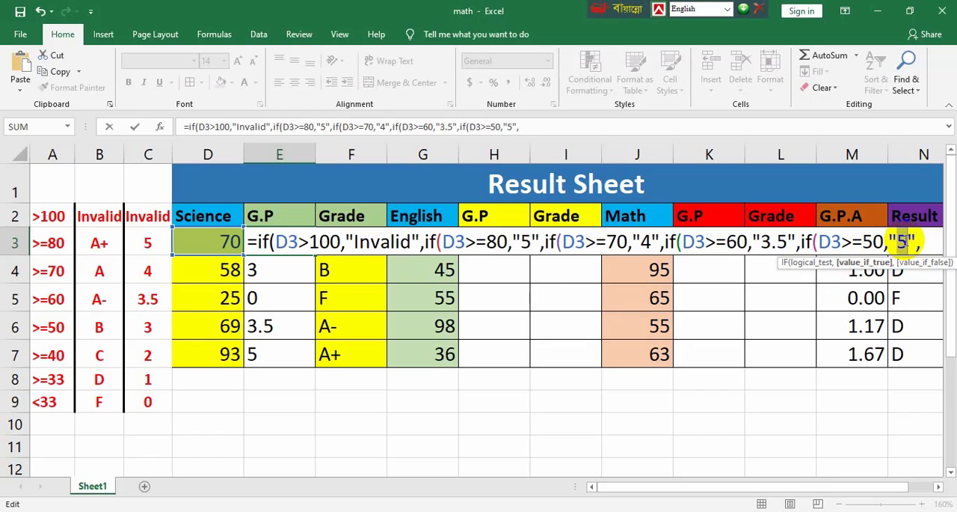
{"action": "type", "text": "3"}
Append another copy of the IF segment to the E3 formula and change it to D3>=40 returning "2"
{"action": "left_click", "coordinate": [10, 66]}
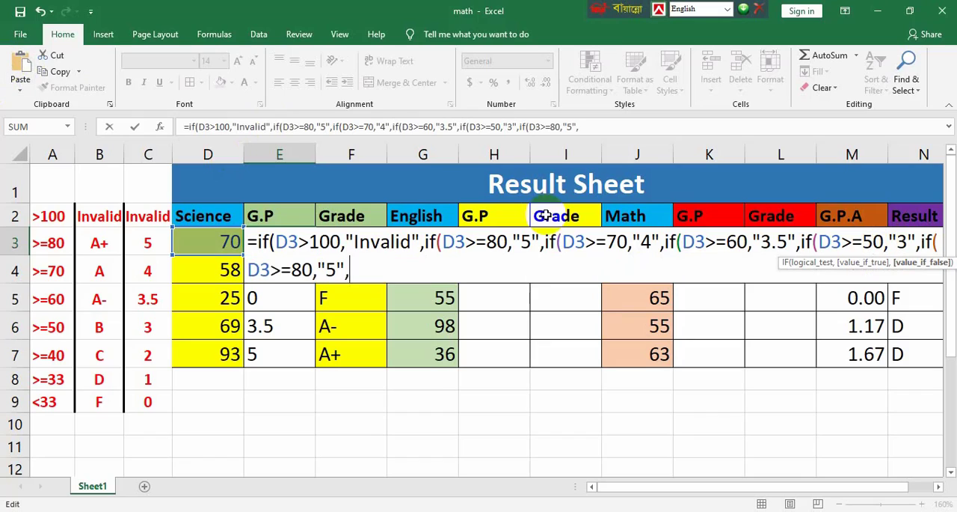
{"action": "left_click_drag", "start_coordinate": [292, 269], "coordinate": [302, 269]}
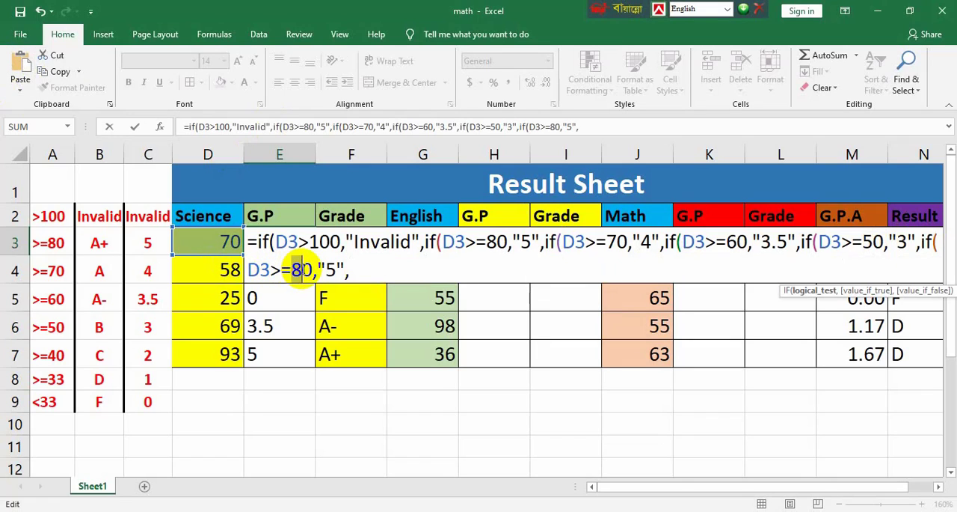
{"action": "type", "text": "4"}
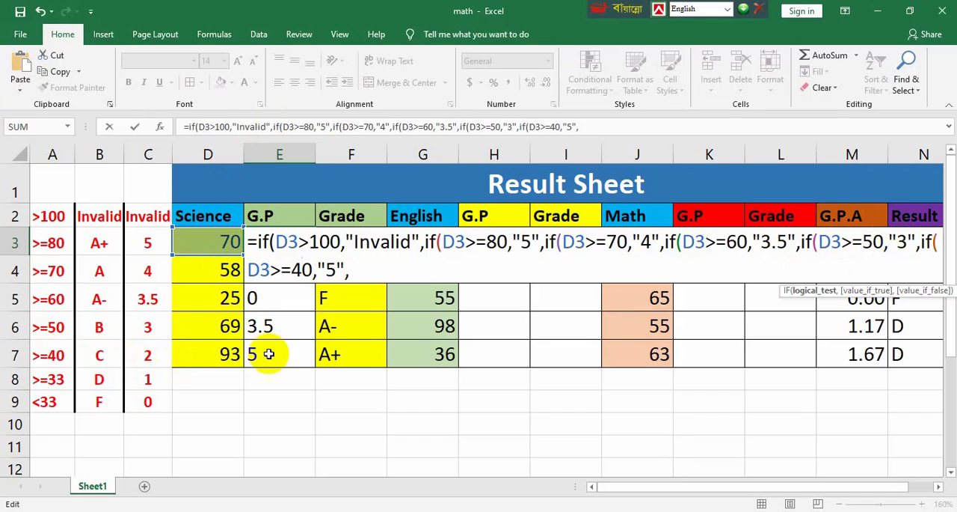
{"action": "double_click", "coordinate": [334, 270]}
{"action": "type", "text": "2"}
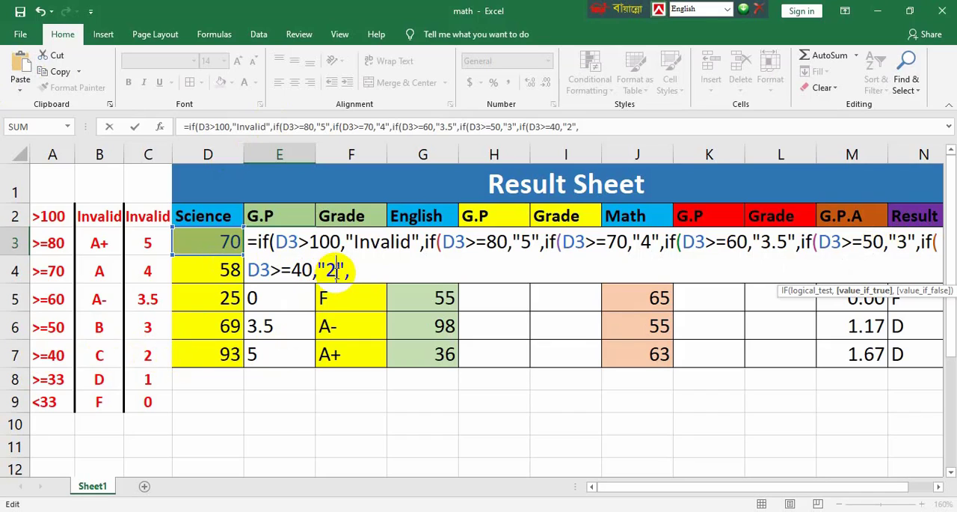
Append another copy of the IF segment to the E3 formula and change it to D3>=33 returning "1"
{"action": "left_click", "coordinate": [20, 66]}
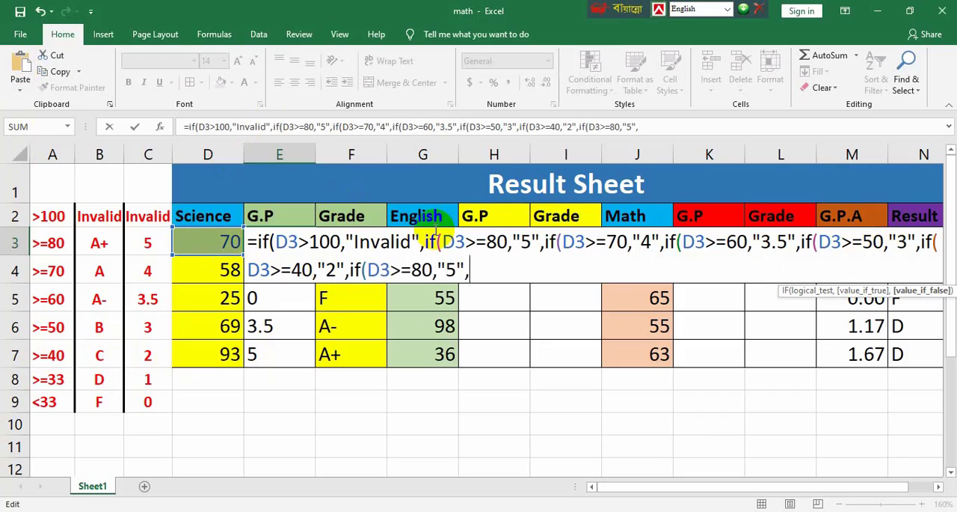
{"action": "left_click_drag", "start_coordinate": [413, 270], "coordinate": [432, 270]}
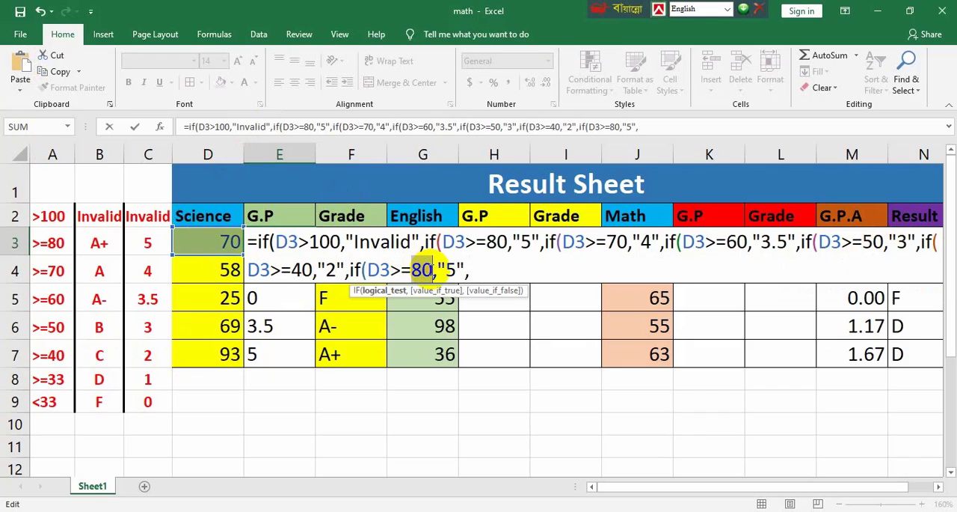
{"action": "type", "text": "33"}
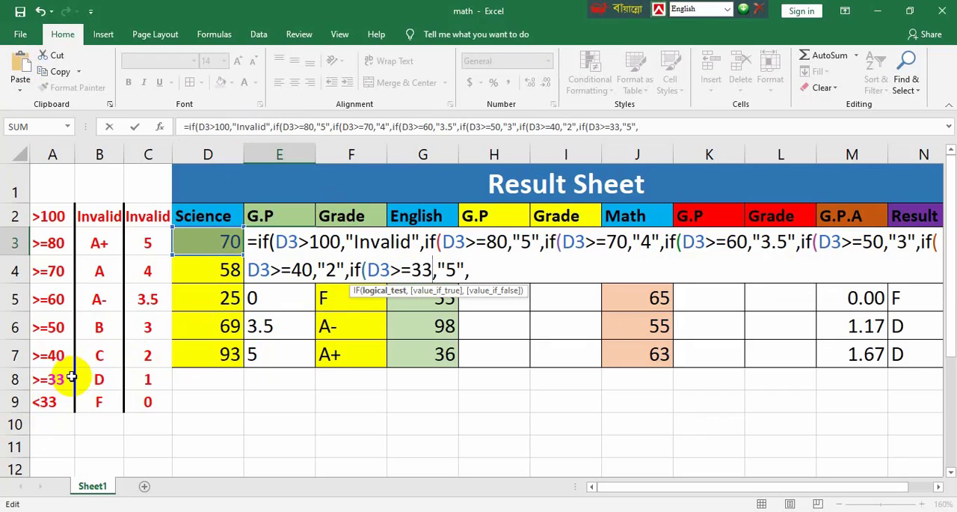
{"action": "left_click_drag", "start_coordinate": [447, 269], "coordinate": [457, 270]}
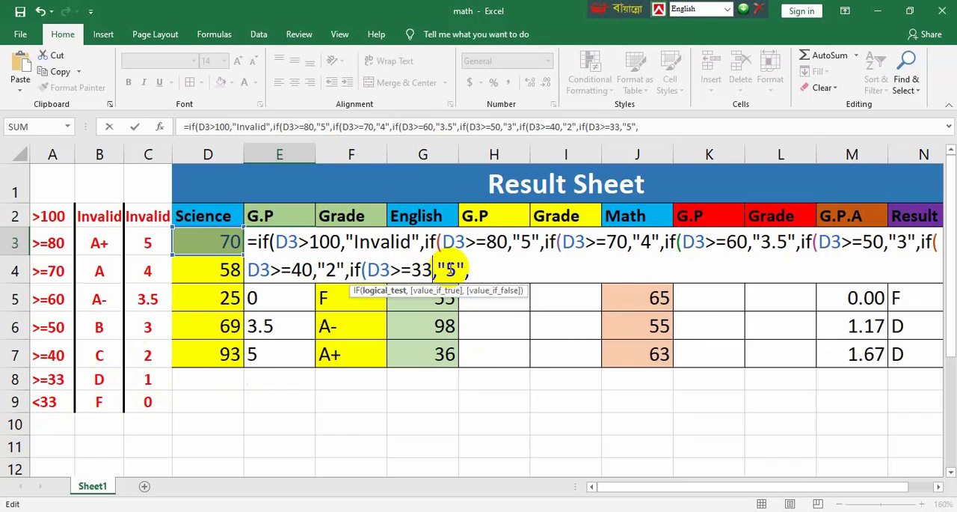
{"action": "type", "text": "1\""}
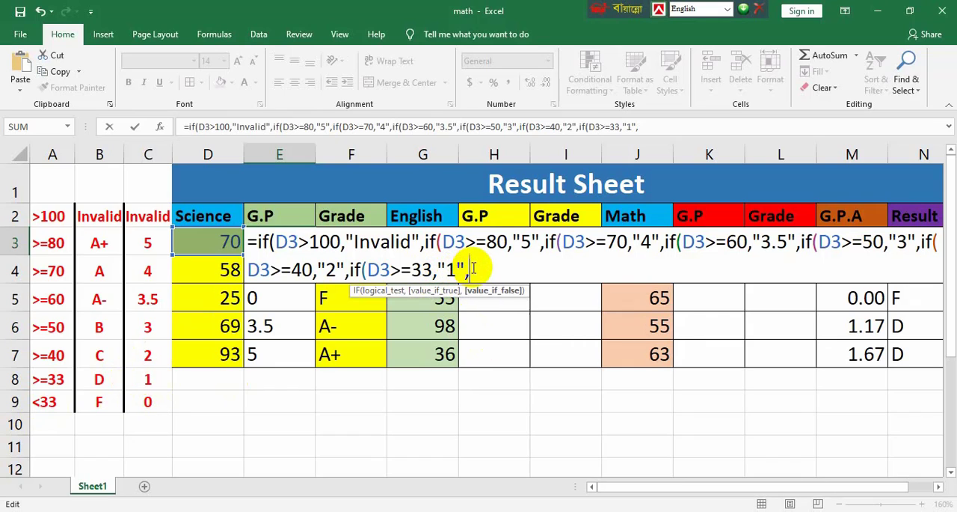
{"action": "type", "text": ",\"0\""}
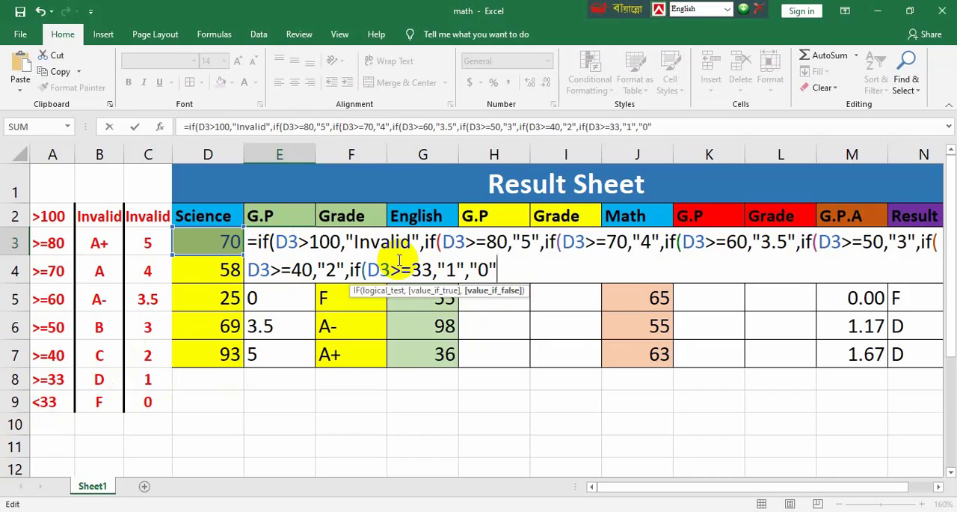
{"action": "type", "text": "))))))"}
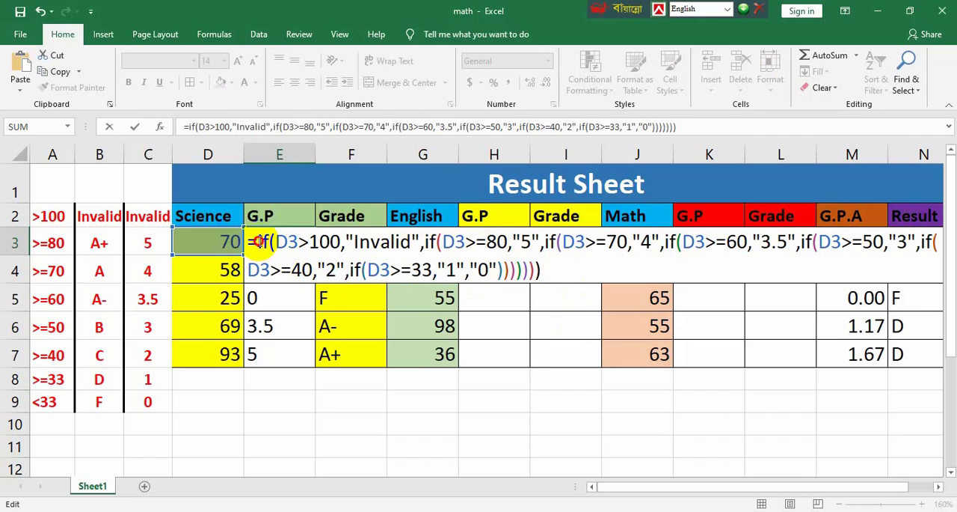
Check the nested IF segments against the closing parentheses and enter the completed formula in E3
{"action": "left_click_drag", "start_coordinate": [257, 241], "coordinate": [465, 241]}
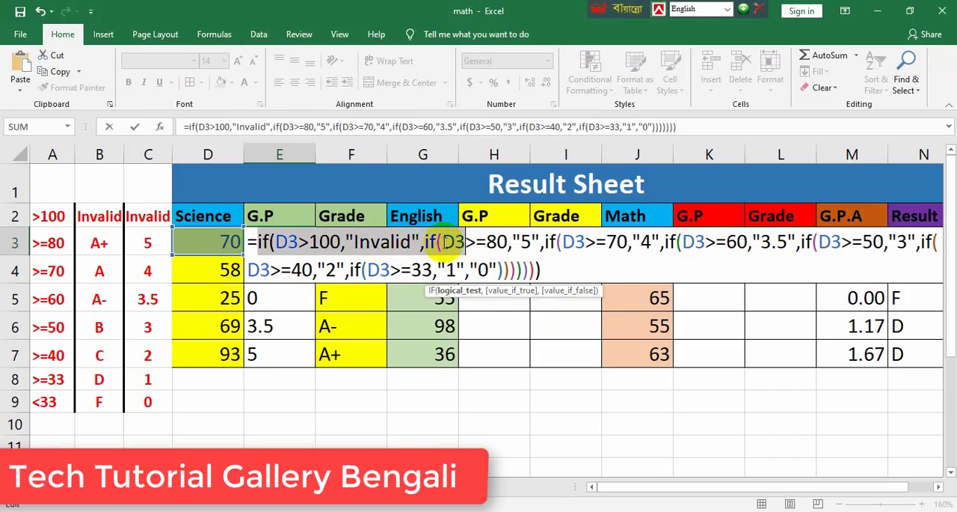
{"action": "left_click", "coordinate": [447, 243]}
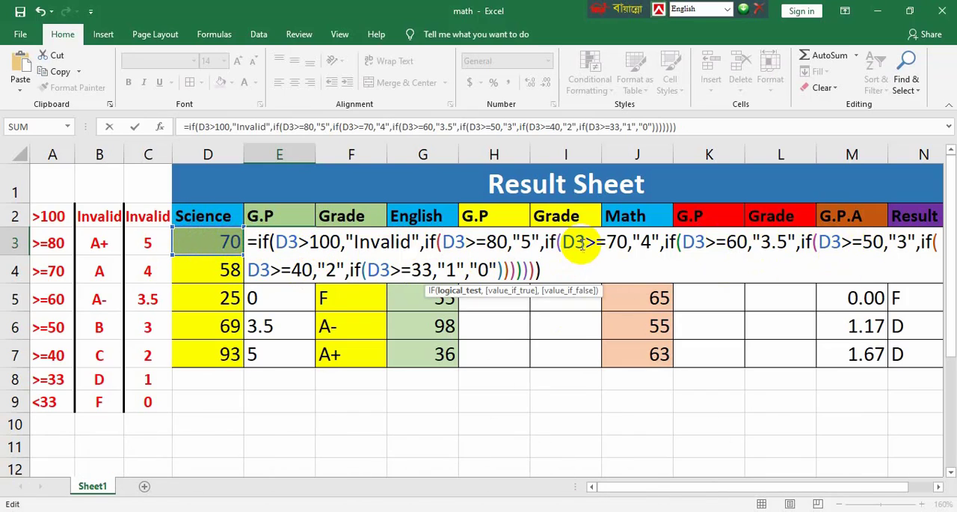
{"action": "left_click_drag", "start_coordinate": [544, 243], "coordinate": [497, 268]}
{"action": "left_click", "coordinate": [549, 276]}
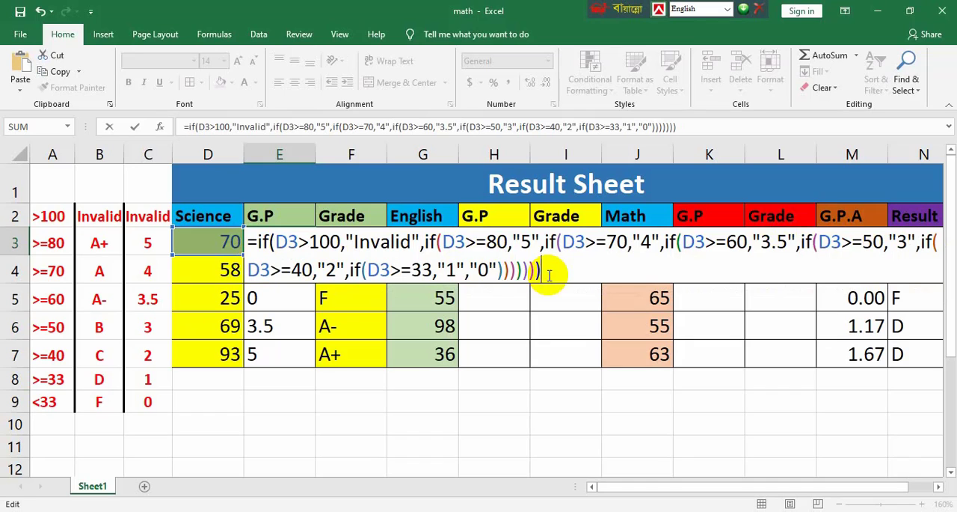
{"action": "key", "text": "Return"}
Fill the Science G.P formula from E3 down to E7
{"action": "left_click", "coordinate": [279, 241]}
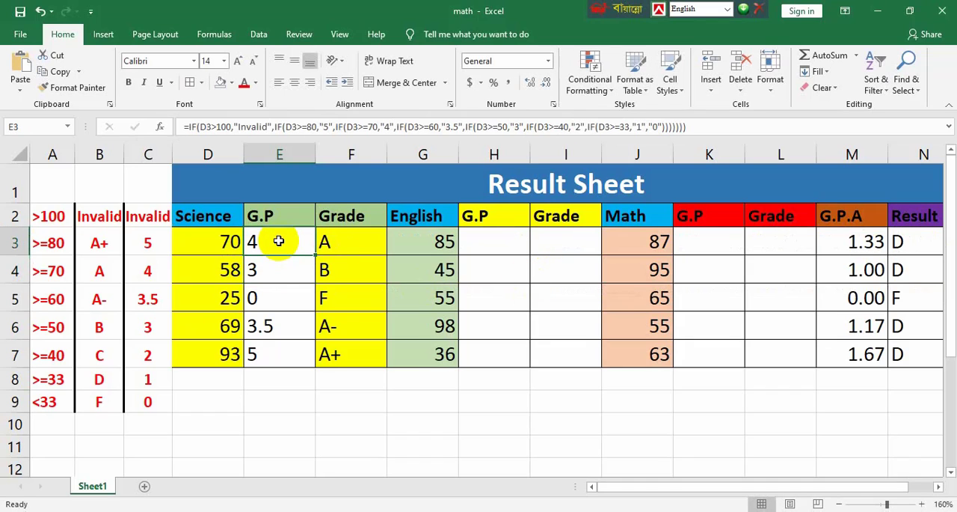
{"action": "left_click_drag", "start_coordinate": [315, 255], "coordinate": [316, 367]}
{"action": "left_click", "coordinate": [285, 242]}
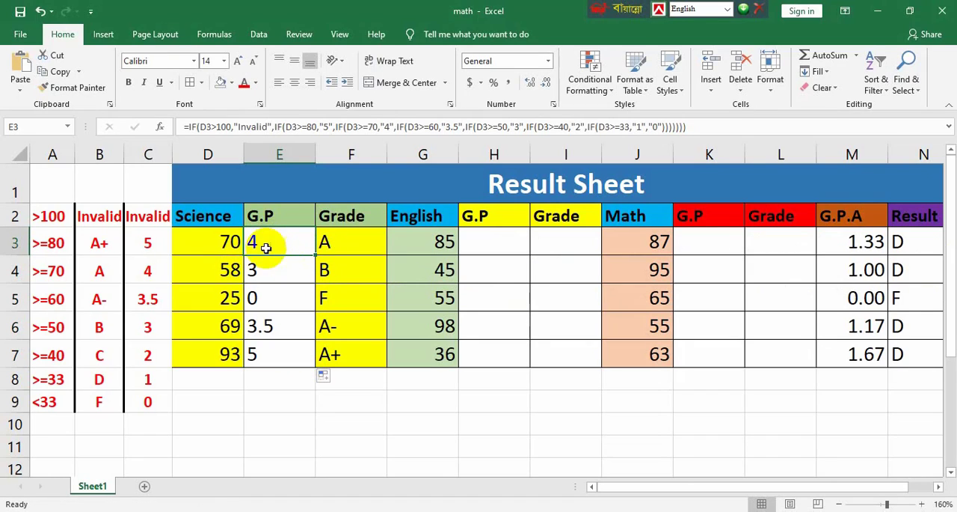
Examine the Science Grade formula in F3 and compare it with the G.P formula in E3
{"action": "double_click", "coordinate": [349, 239]}
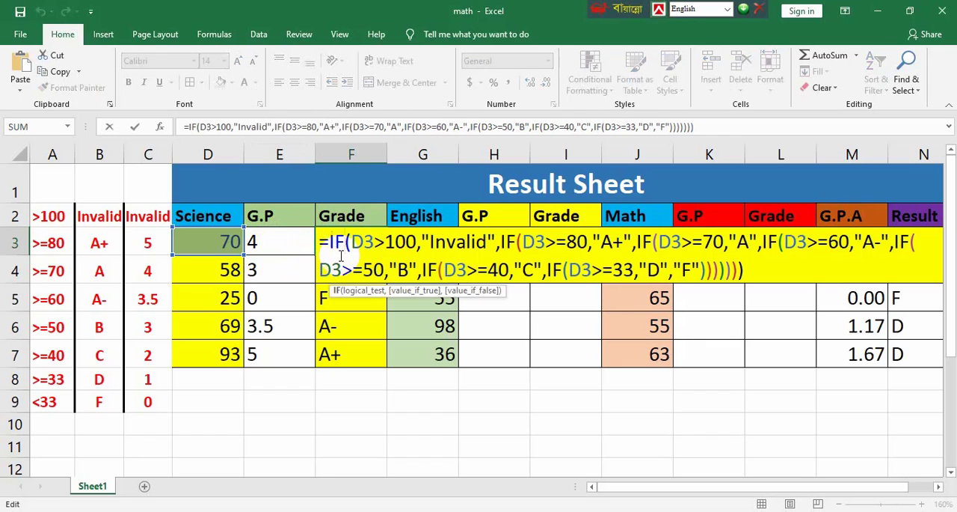
{"action": "left_click_drag", "start_coordinate": [332, 240], "coordinate": [668, 272]}
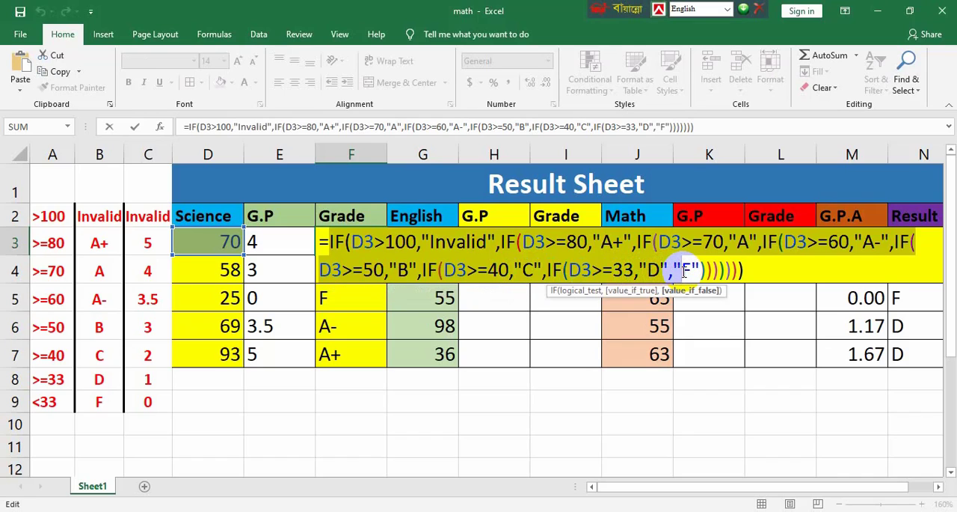
{"action": "key", "text": "Return"}
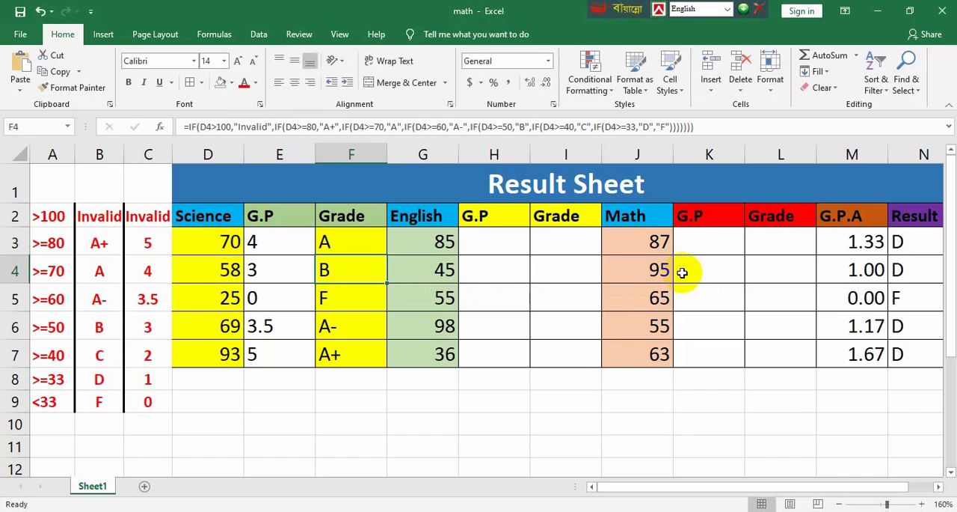
{"action": "left_click", "coordinate": [256, 240]}
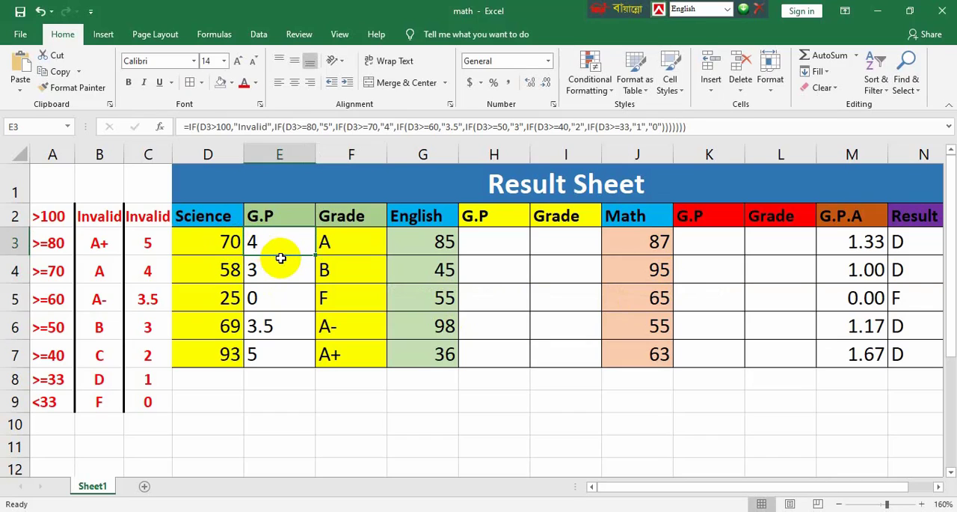
{"action": "left_click", "coordinate": [366, 241]}
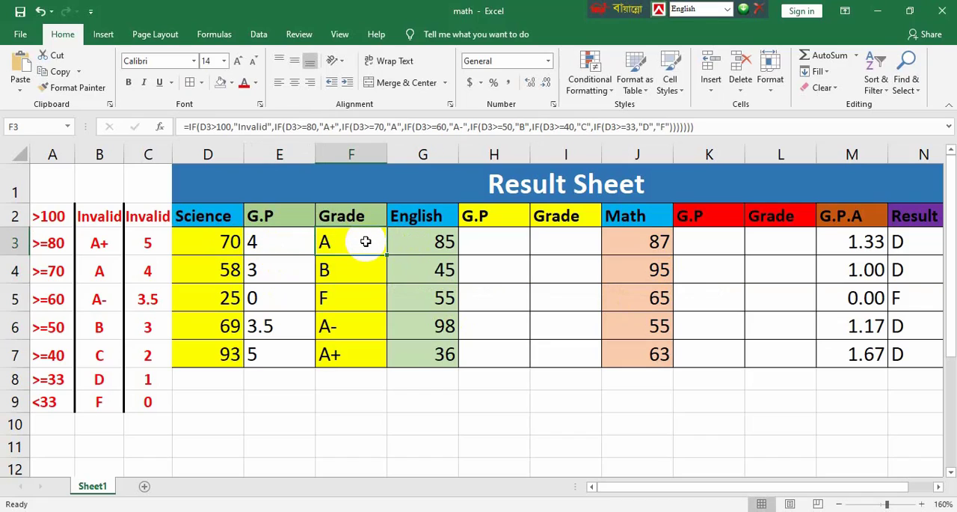
{"action": "left_click", "coordinate": [274, 240]}
{"action": "left_click", "coordinate": [329, 241]}
{"action": "left_click", "coordinate": [257, 241]}
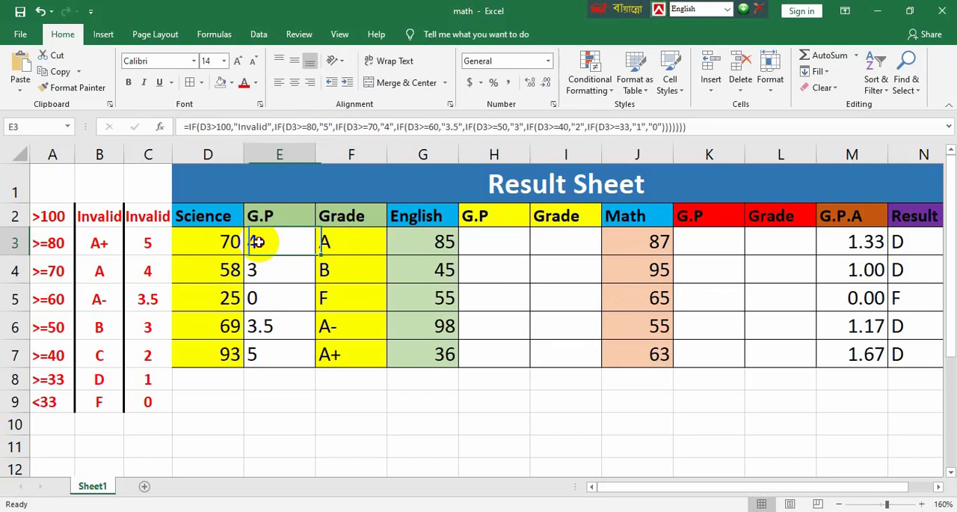
Compare the Science columns D2:F7 with the English columns and their empty G.P and Grade cells
{"action": "left_click", "coordinate": [221, 217]}
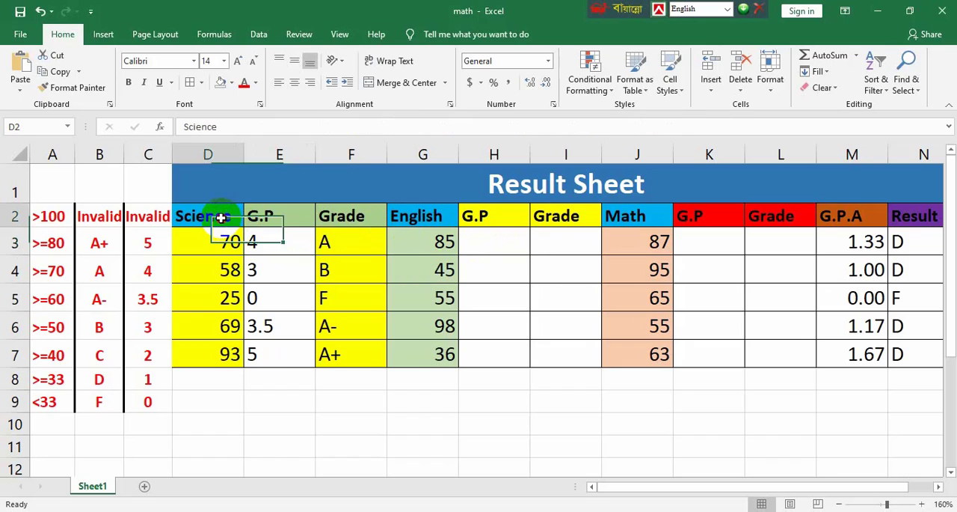
{"action": "left_click_drag", "start_coordinate": [224, 217], "coordinate": [342, 353]}
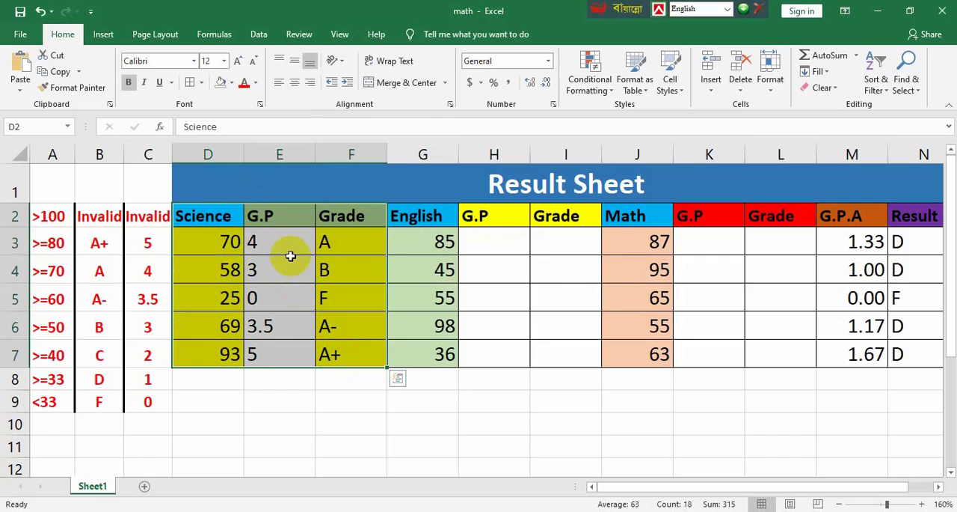
{"action": "left_click", "coordinate": [494, 232]}
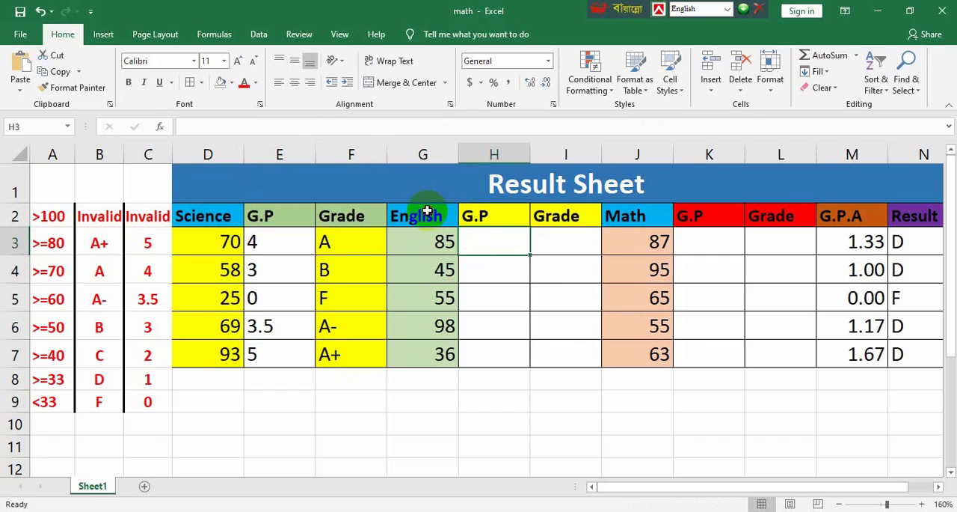
{"action": "left_click_drag", "start_coordinate": [426, 217], "coordinate": [576, 363]}
{"action": "left_click", "coordinate": [571, 247]}
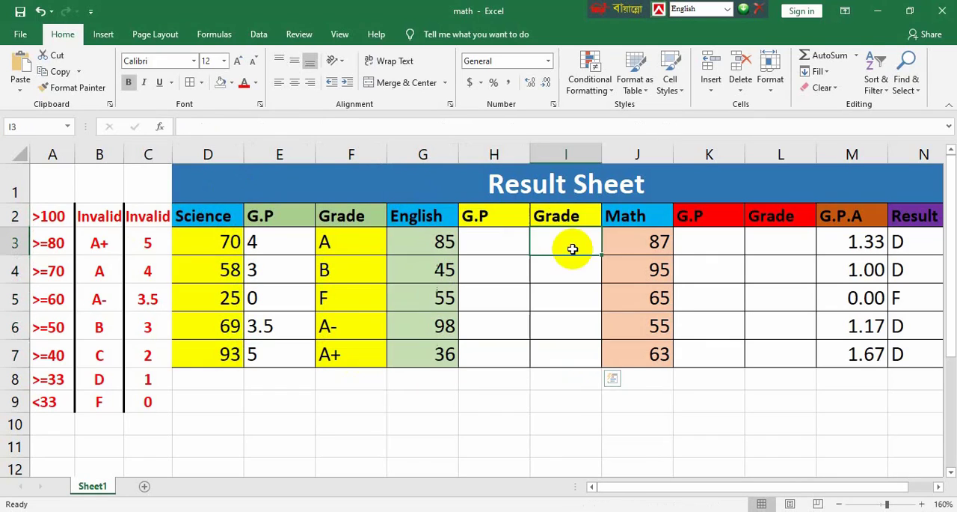
{"action": "left_click", "coordinate": [504, 242]}
Copy the Science G.P formula from E3 into the English G.P cell H3 and the Math G.P cell K3
{"action": "left_click", "coordinate": [276, 253]}
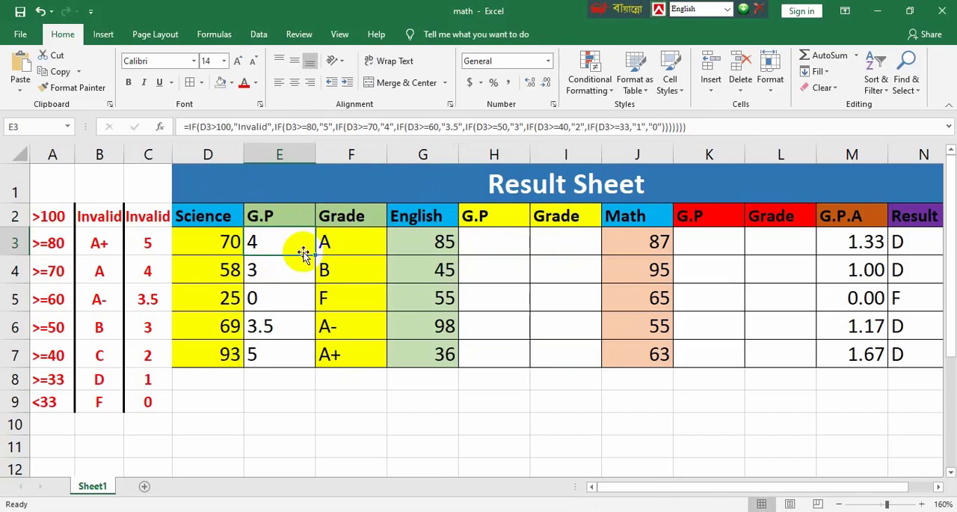
{"action": "left_click", "coordinate": [62, 72]}
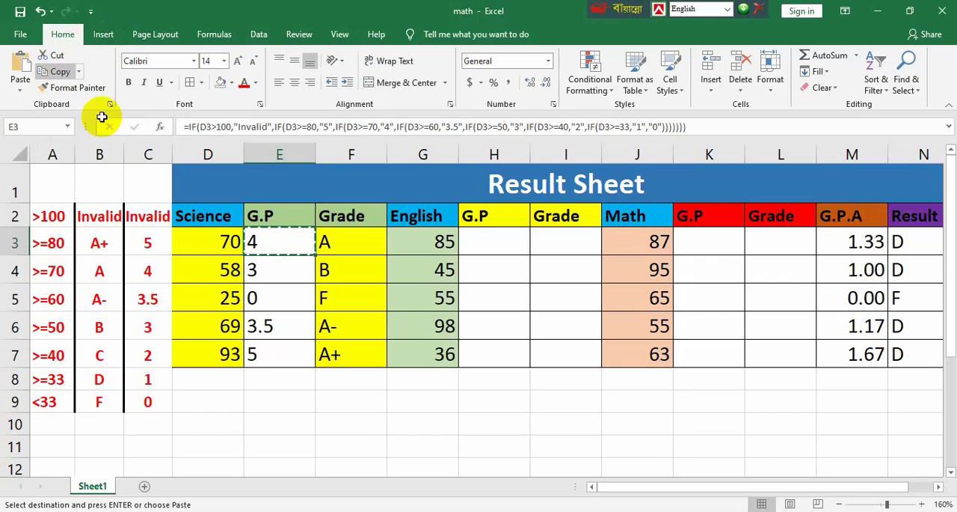
{"action": "left_click", "coordinate": [492, 237]}
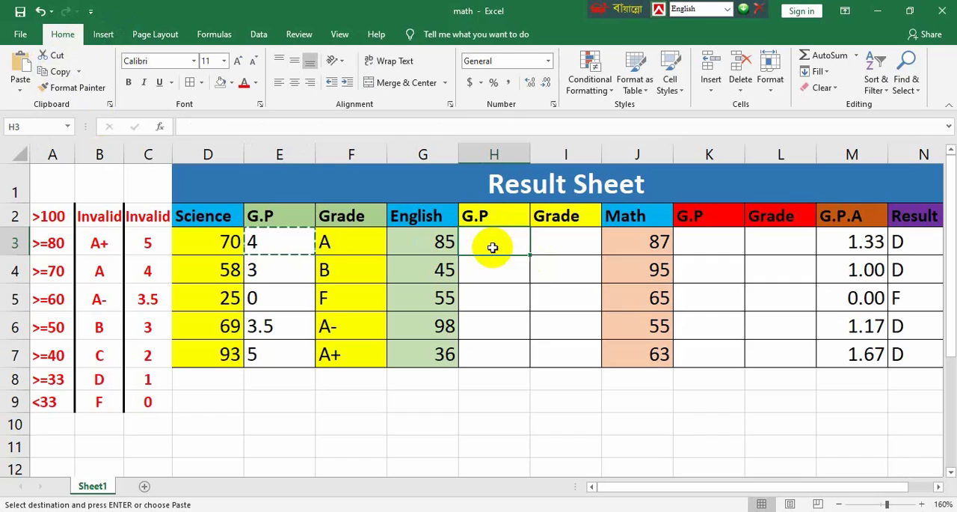
{"action": "left_click", "coordinate": [20, 71]}
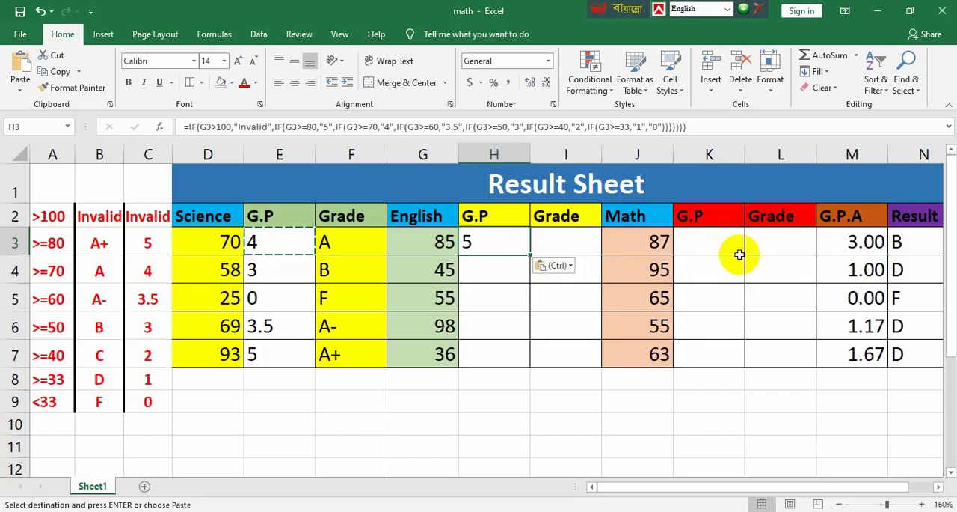
{"action": "left_click", "coordinate": [710, 241]}
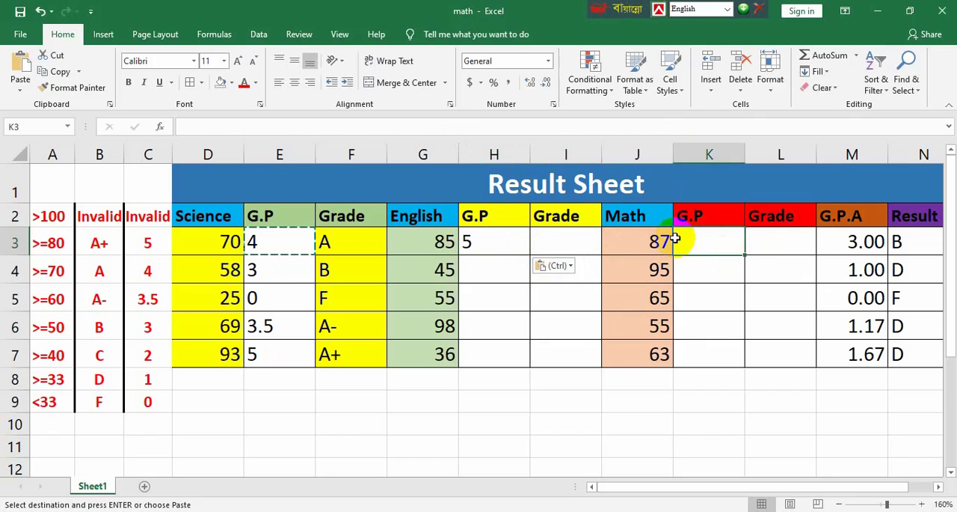
{"action": "left_click", "coordinate": [20, 65]}
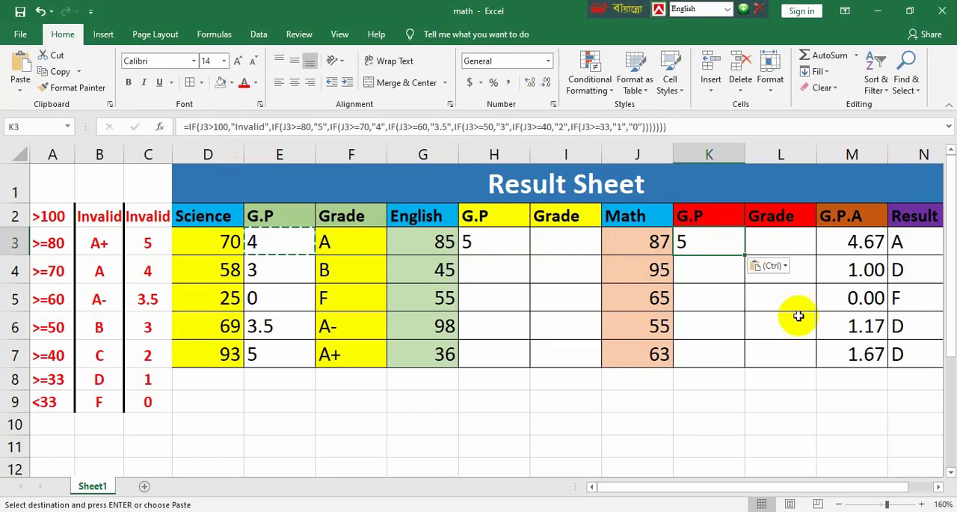
Copy the Science Grade formula from F3 into the English Grade cell I3 and the Math Grade cell L3
{"action": "left_click", "coordinate": [550, 241]}
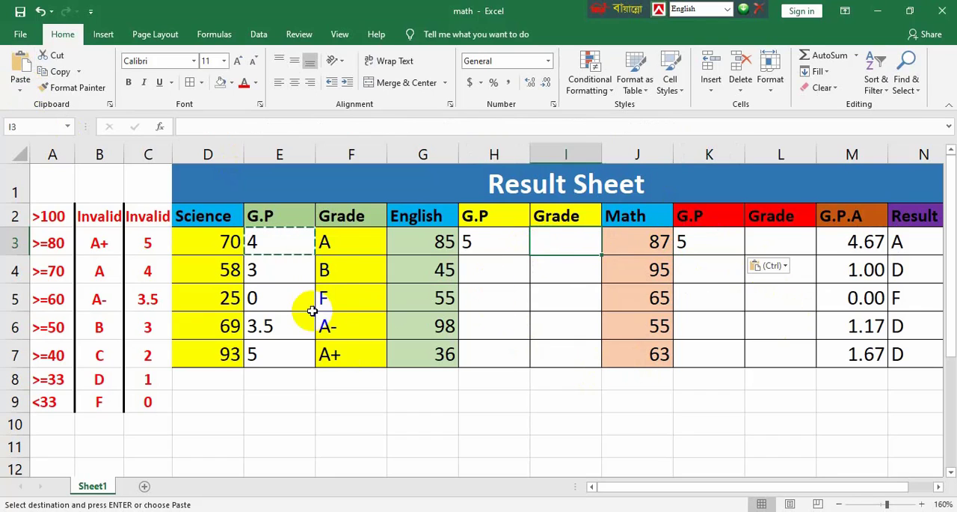
{"action": "left_click", "coordinate": [338, 241]}
{"action": "left_click", "coordinate": [58, 71]}
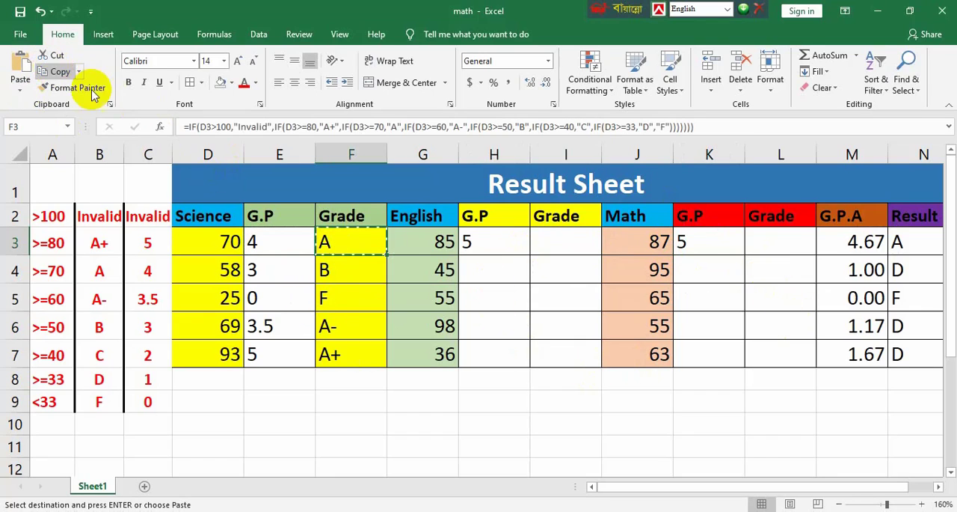
{"action": "left_click", "coordinate": [581, 241]}
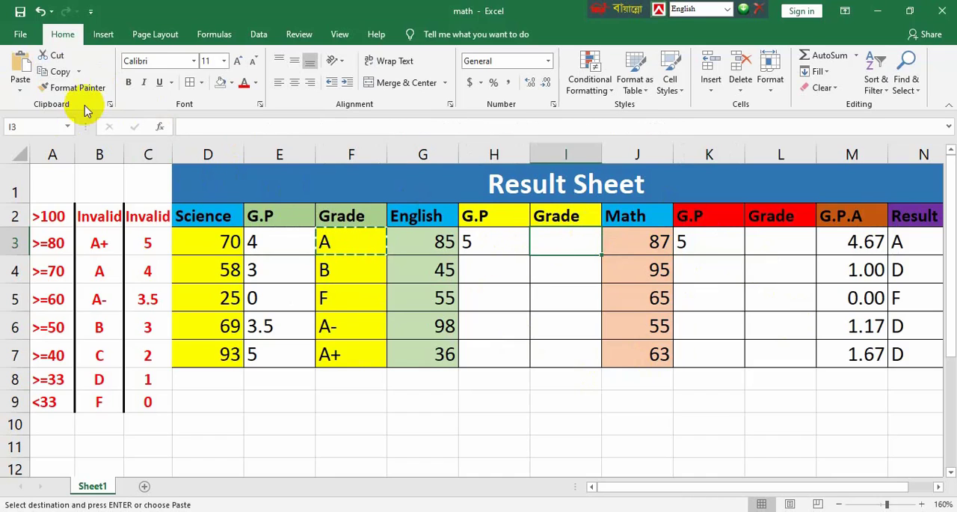
{"action": "left_click", "coordinate": [18, 65]}
{"action": "left_click", "coordinate": [783, 243]}
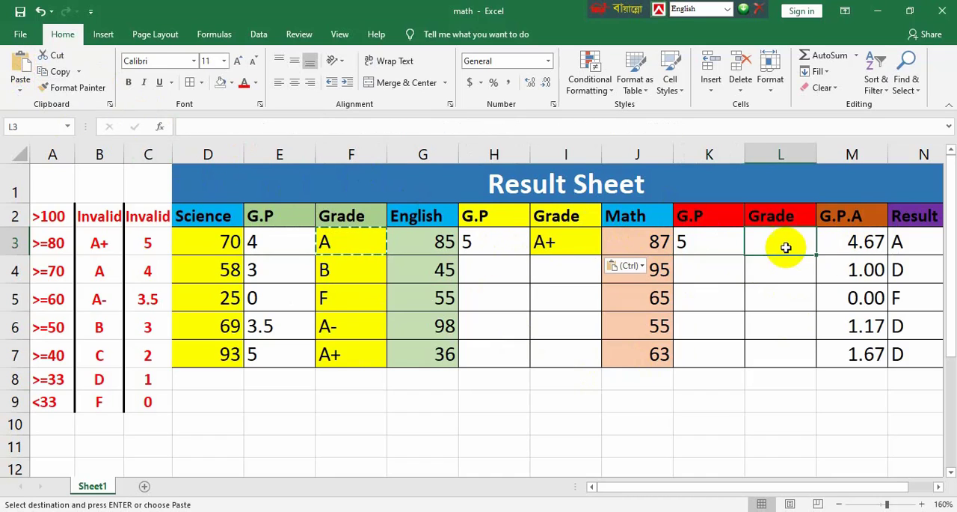
{"action": "left_click", "coordinate": [18, 63]}
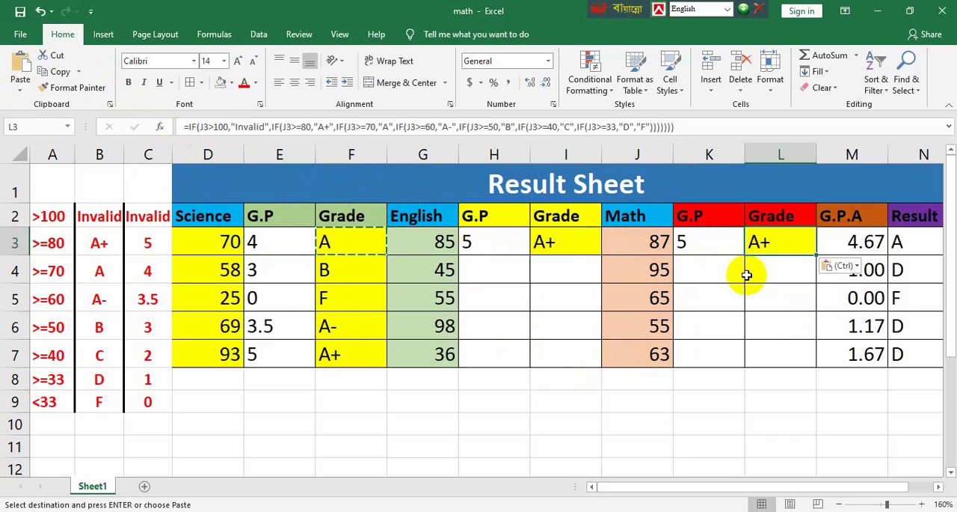
Fill the English Grade formula from I3 down to I7 and the Math Grade formula from L3 down to L7
{"action": "left_click", "coordinate": [557, 246]}
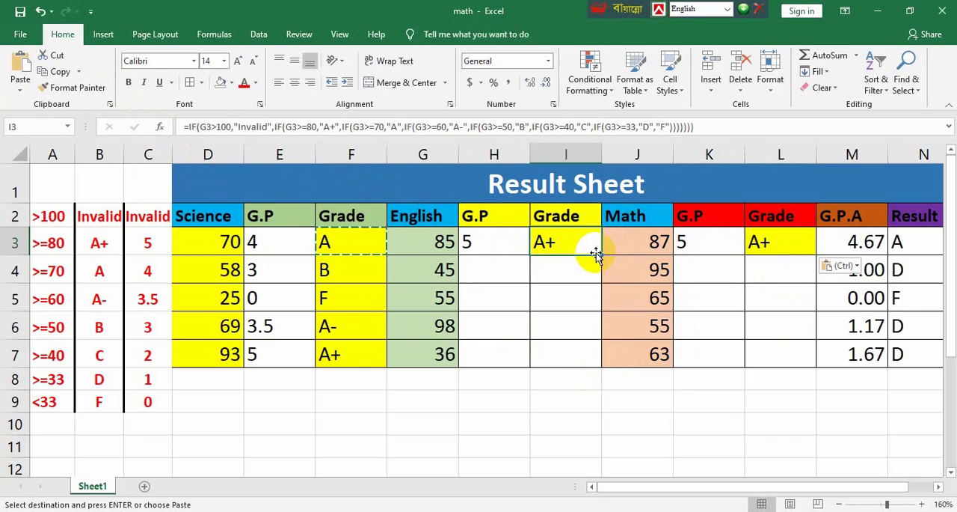
{"action": "left_click_drag", "start_coordinate": [600, 256], "coordinate": [593, 363]}
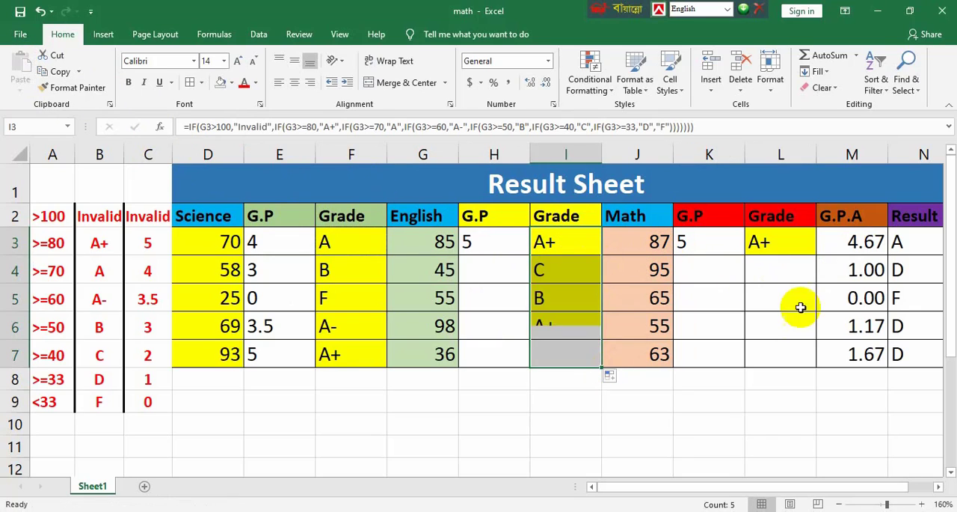
{"action": "left_click", "coordinate": [799, 246]}
{"action": "left_click_drag", "start_coordinate": [818, 258], "coordinate": [815, 360]}
Fill the Math G.P formula from K3 down to K7 and the English G.P formula from H3 down to H7
{"action": "left_click", "coordinate": [740, 253]}
{"action": "left_click_drag", "start_coordinate": [746, 257], "coordinate": [738, 366]}
{"action": "left_click", "coordinate": [519, 249]}
{"action": "left_click_drag", "start_coordinate": [534, 256], "coordinate": [530, 357]}
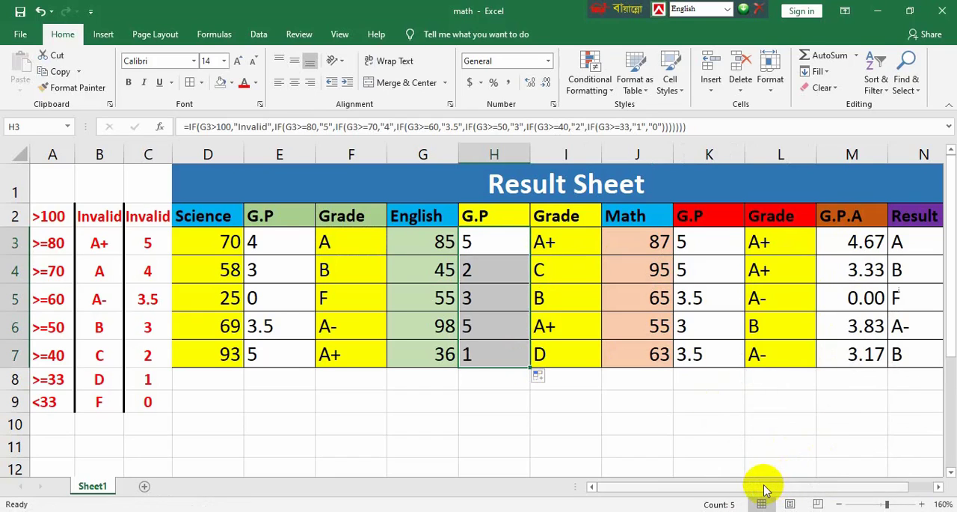
Examine the nested IF tests for a "0" grade point in E3, H3 and K3 within the G.P.A formula in M3
{"action": "left_click_drag", "start_coordinate": [765, 486], "coordinate": [865, 473]}
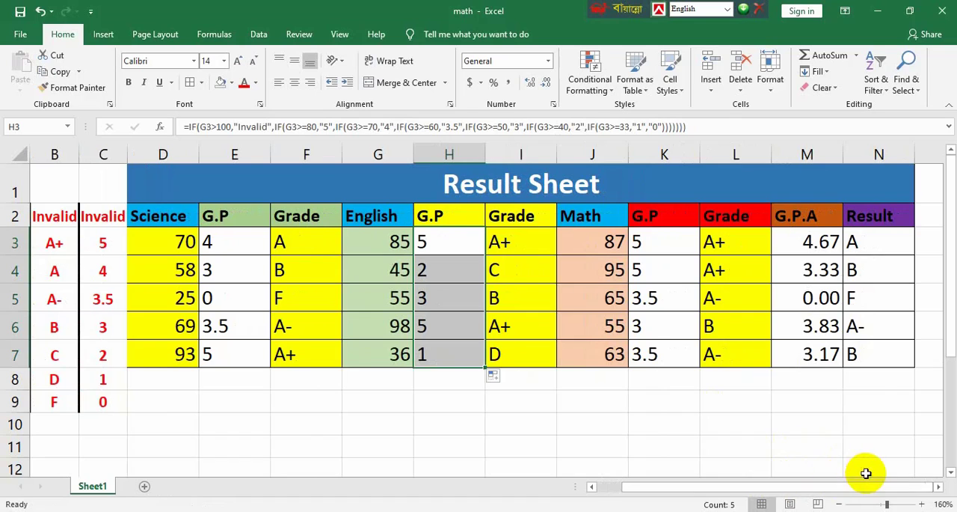
{"action": "left_click", "coordinate": [939, 487]}
{"action": "left_click", "coordinate": [939, 486]}
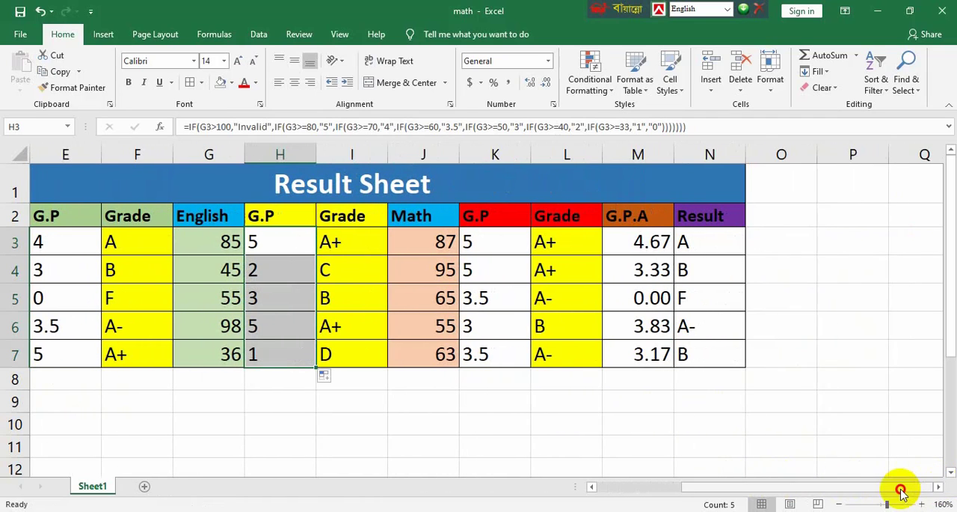
{"action": "left_click_drag", "start_coordinate": [902, 492], "coordinate": [877, 492]}
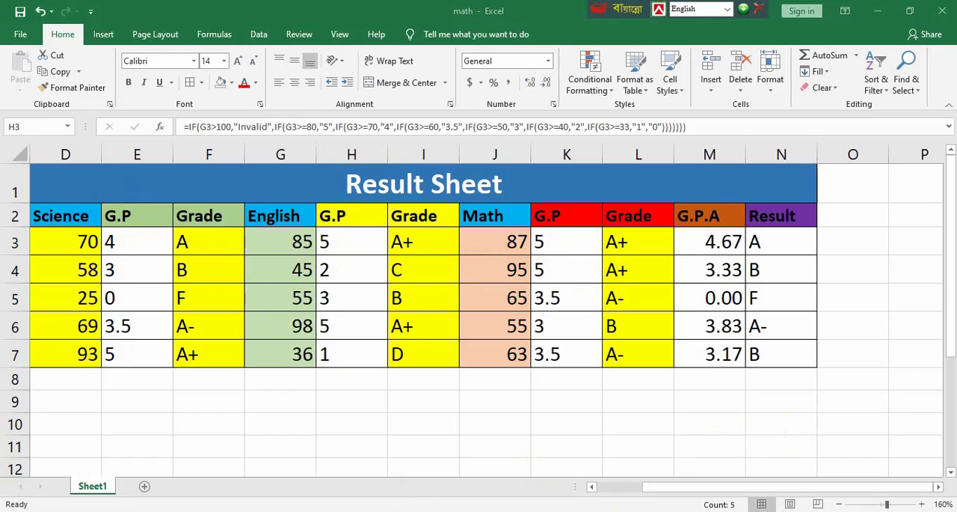
{"action": "left_click", "coordinate": [692, 244]}
{"action": "double_click", "coordinate": [692, 243]}
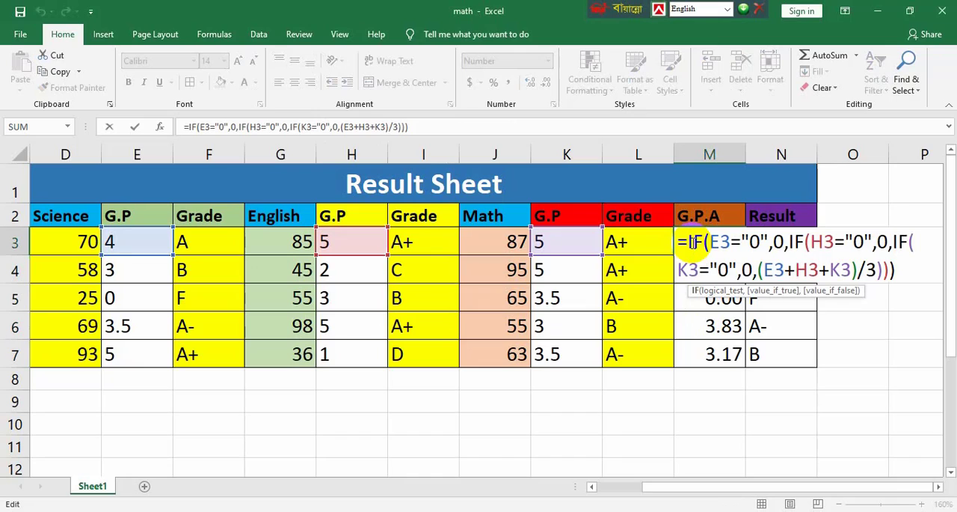
{"action": "left_click_drag", "start_coordinate": [711, 241], "coordinate": [730, 242]}
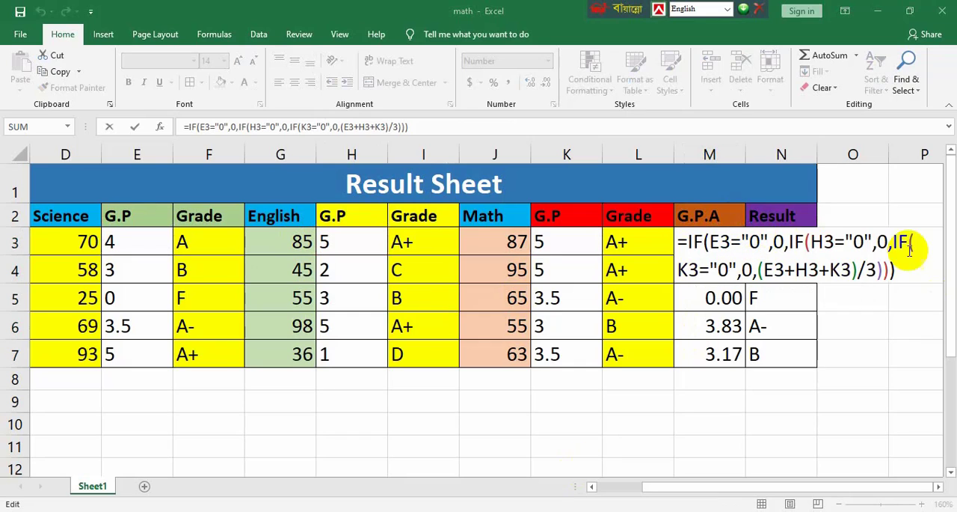
{"action": "left_click", "coordinate": [799, 241]}
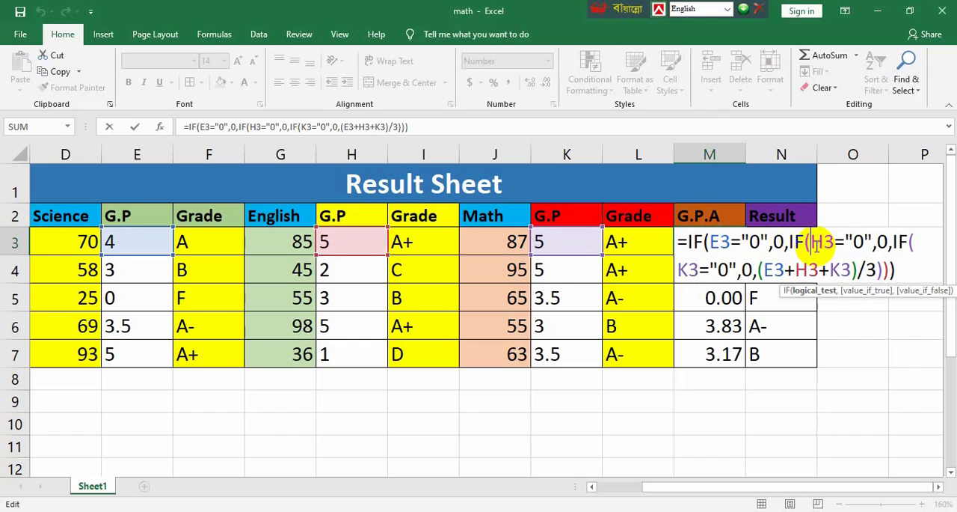
{"action": "double_click", "coordinate": [819, 247]}
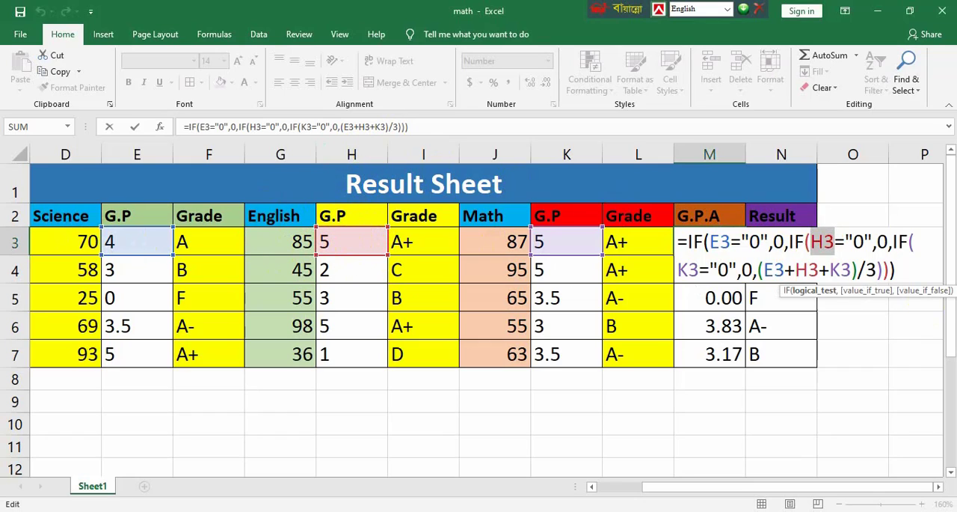
{"action": "left_click_drag", "start_coordinate": [846, 240], "coordinate": [873, 239]}
{"action": "double_click", "coordinate": [882, 241]}
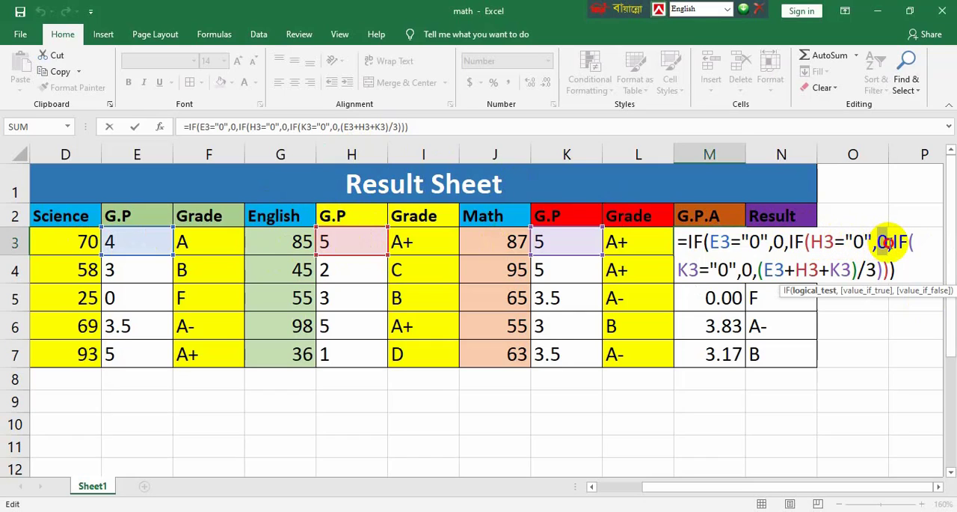
{"action": "double_click", "coordinate": [688, 270]}
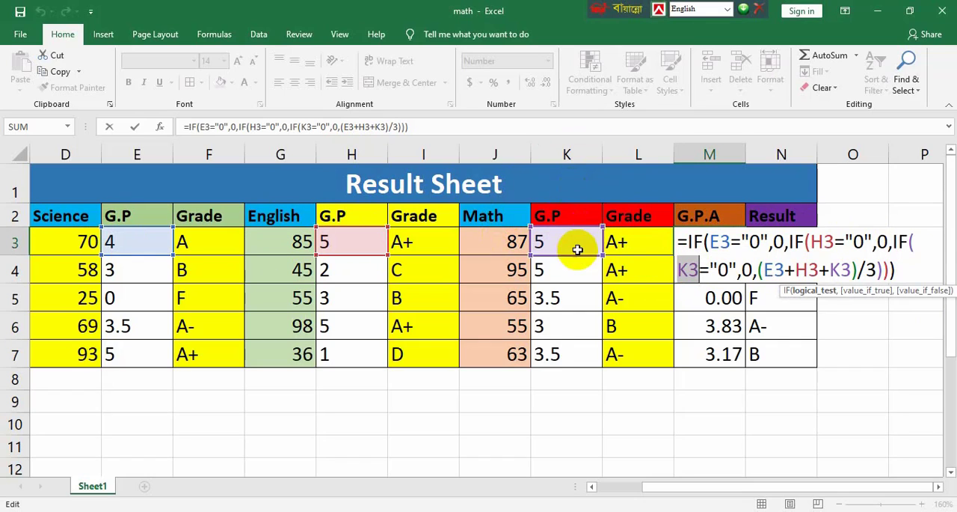
{"action": "double_click", "coordinate": [720, 270]}
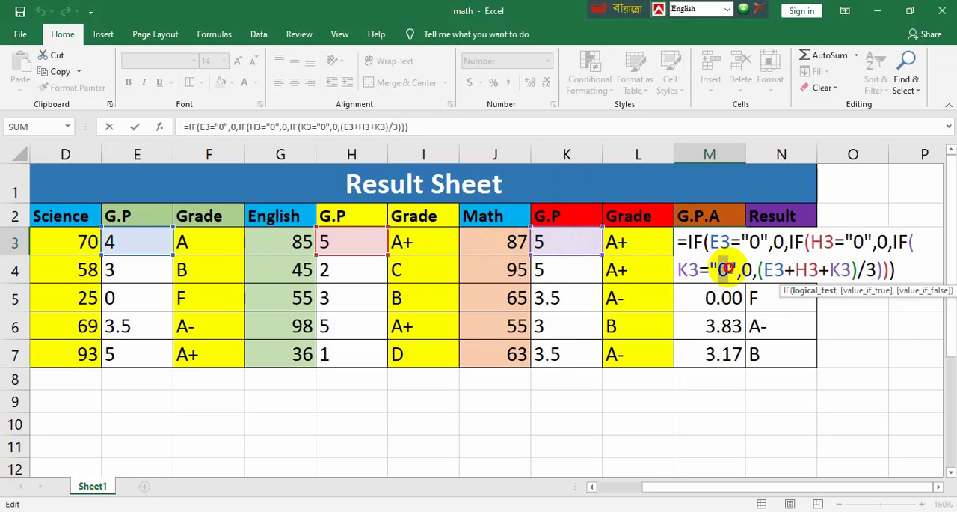
{"action": "double_click", "coordinate": [748, 268]}
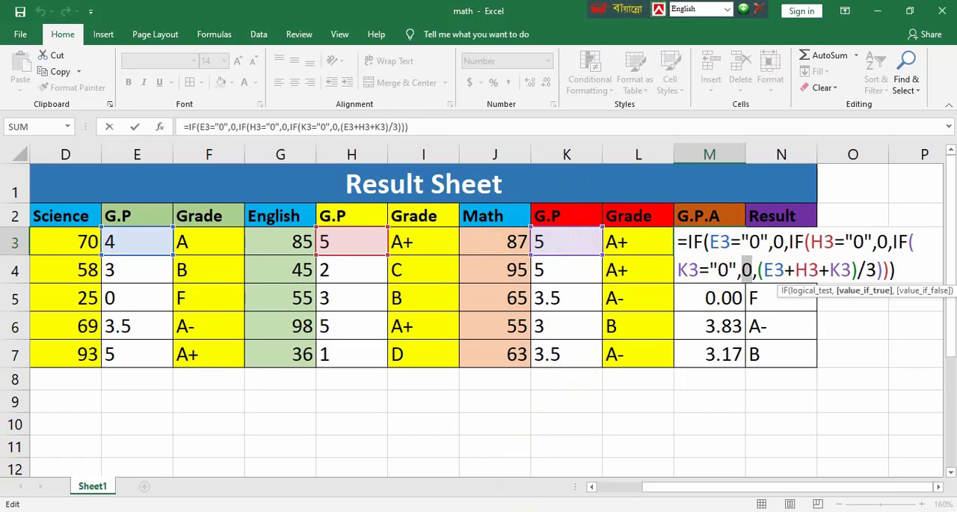
{"action": "left_click_drag", "start_coordinate": [773, 241], "coordinate": [805, 241]}
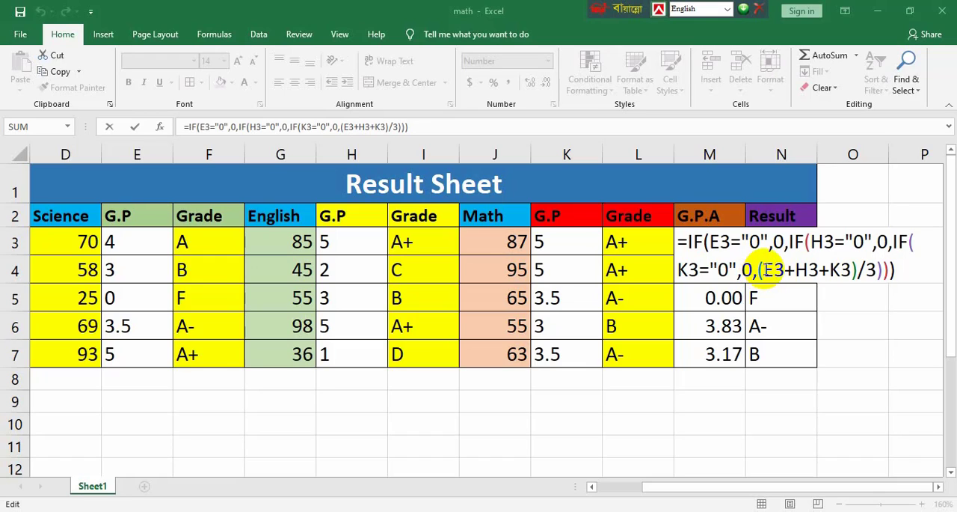
Examine the averaging part (E3+H3+K3)/3 and the closing brackets of the G.P.A formula in M3
{"action": "left_click", "coordinate": [778, 268]}
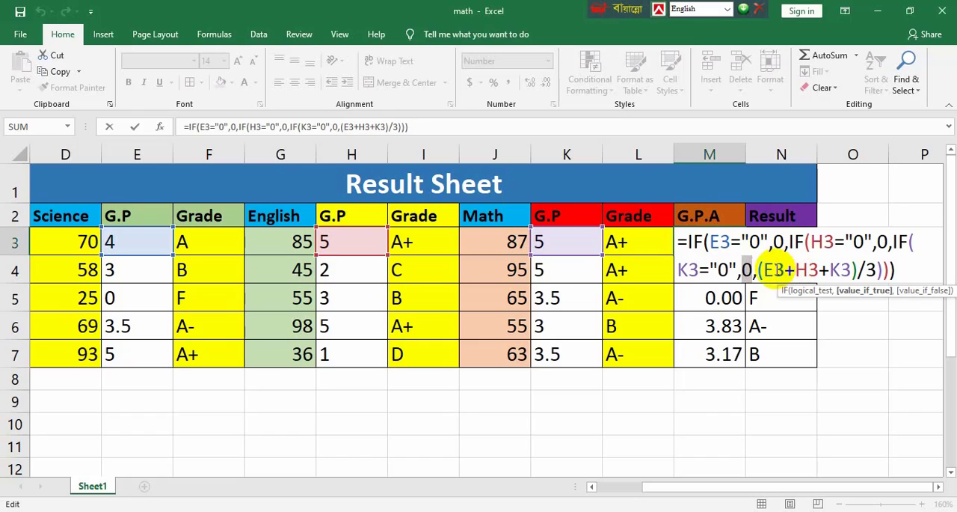
{"action": "left_click", "coordinate": [793, 269]}
{"action": "left_click_drag", "start_coordinate": [798, 269], "coordinate": [842, 269]}
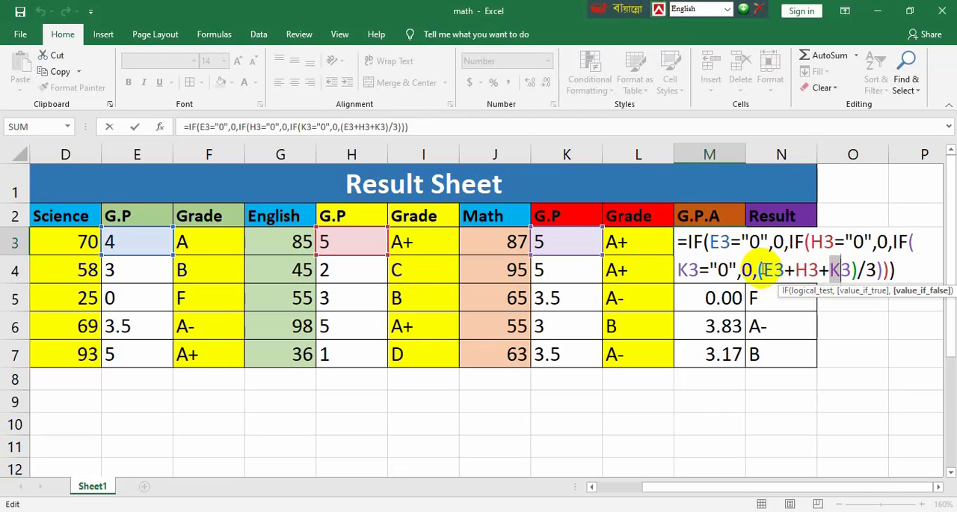
{"action": "left_click", "coordinate": [778, 267]}
{"action": "left_click_drag", "start_coordinate": [778, 267], "coordinate": [850, 271]}
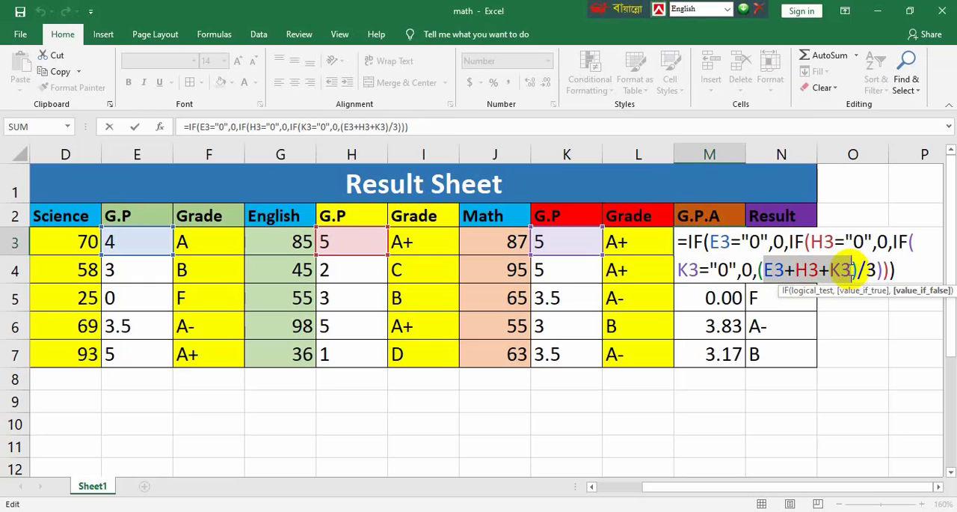
{"action": "left_click", "coordinate": [761, 269]}
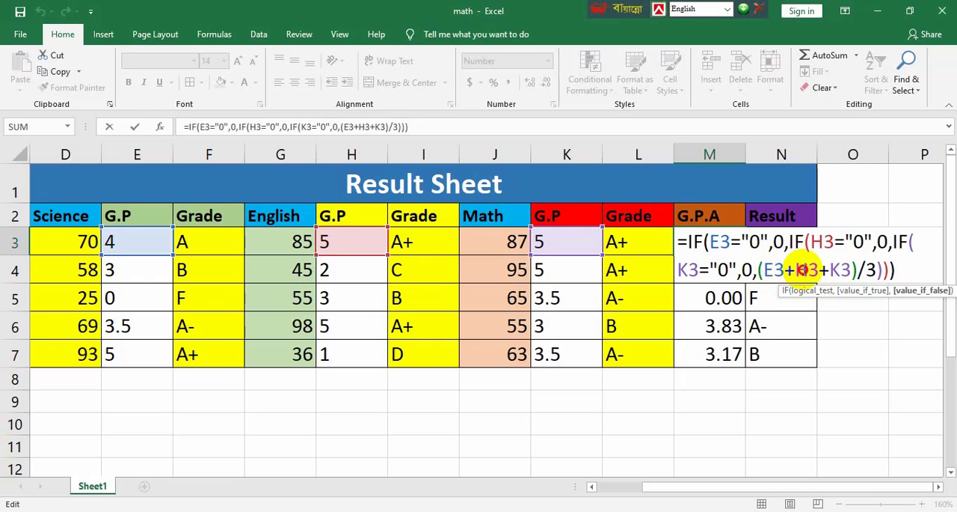
{"action": "left_click", "coordinate": [803, 269]}
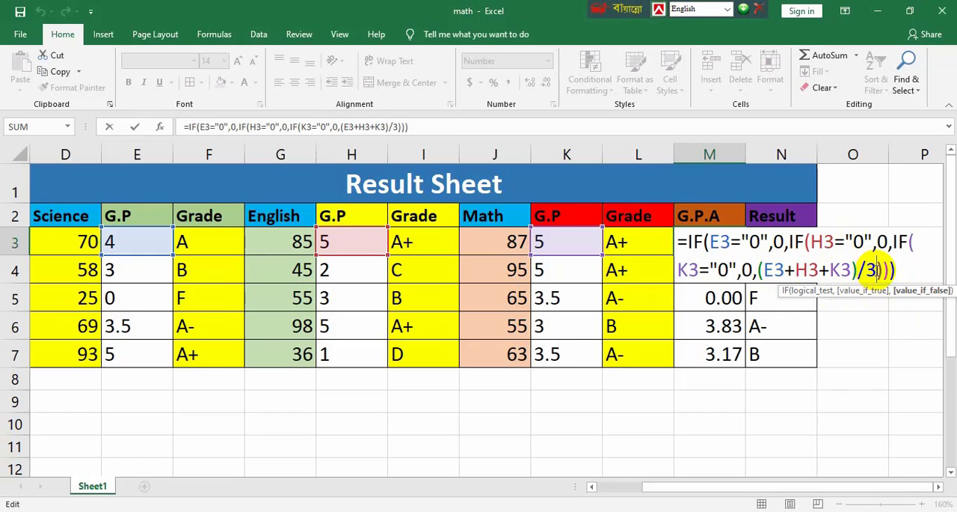
{"action": "left_click_drag", "start_coordinate": [876, 270], "coordinate": [902, 269]}
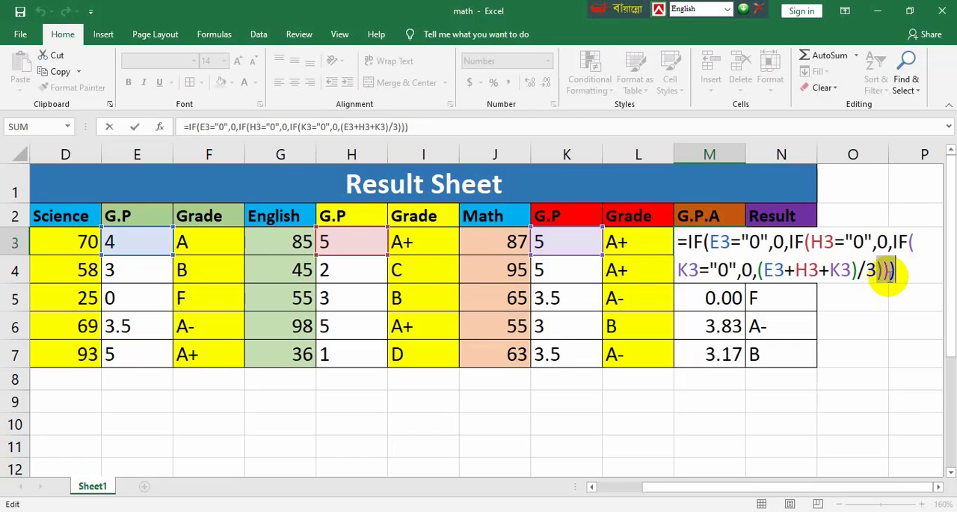
{"action": "key", "text": "Return"}
Fill the G.P.A formula from M3 down to M7
{"action": "left_click", "coordinate": [733, 242]}
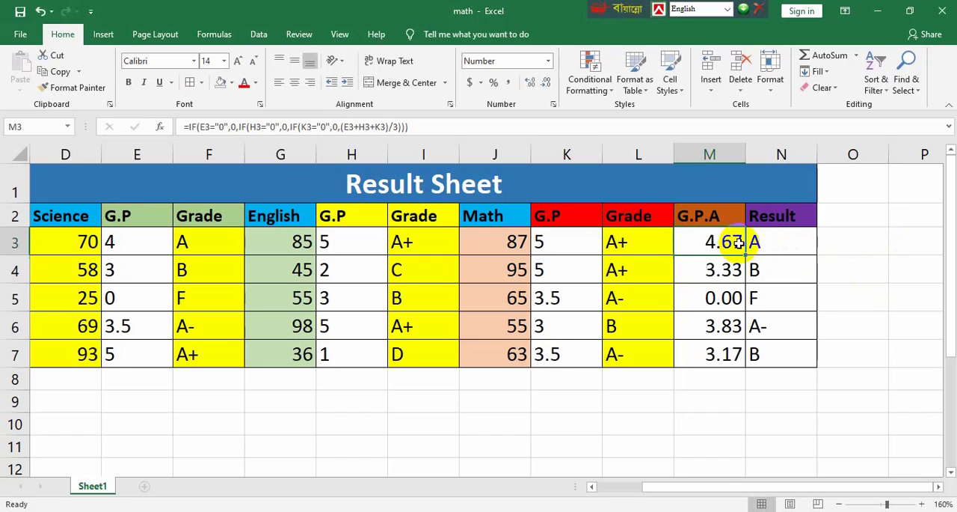
{"action": "left_click_drag", "start_coordinate": [746, 255], "coordinate": [739, 366]}
Examine the opening IF tests of the Result formula in N3 that compare M3 with 5 for "A+" and 4 for "A"
{"action": "double_click", "coordinate": [793, 246]}
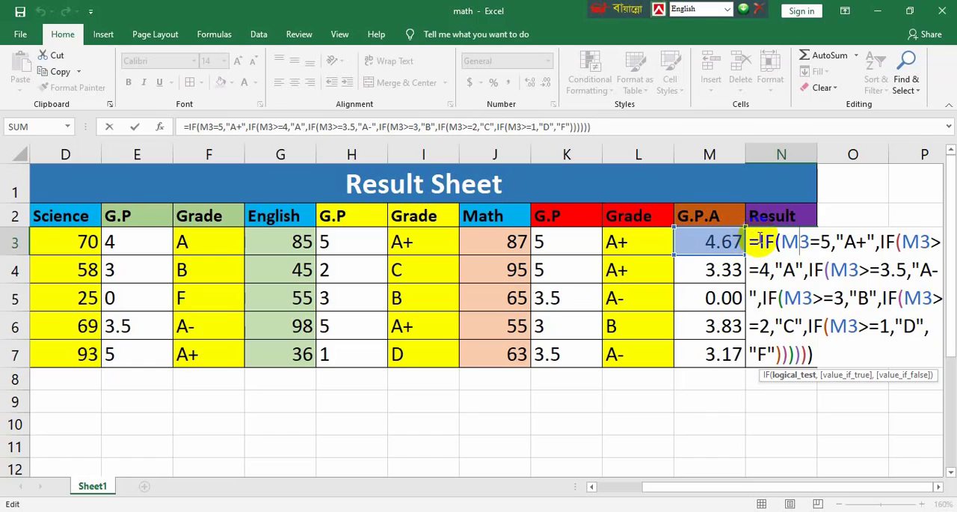
{"action": "left_click_drag", "start_coordinate": [757, 239], "coordinate": [803, 243]}
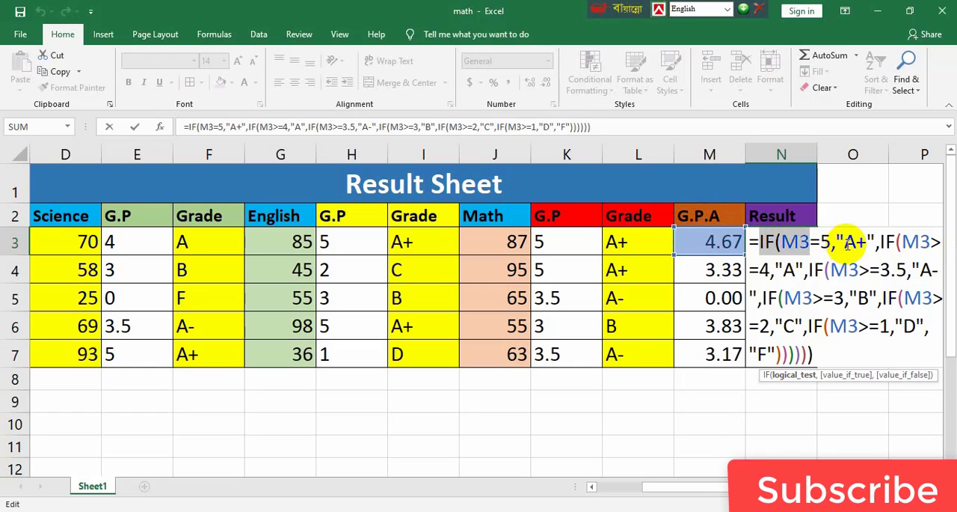
{"action": "left_click", "coordinate": [878, 241]}
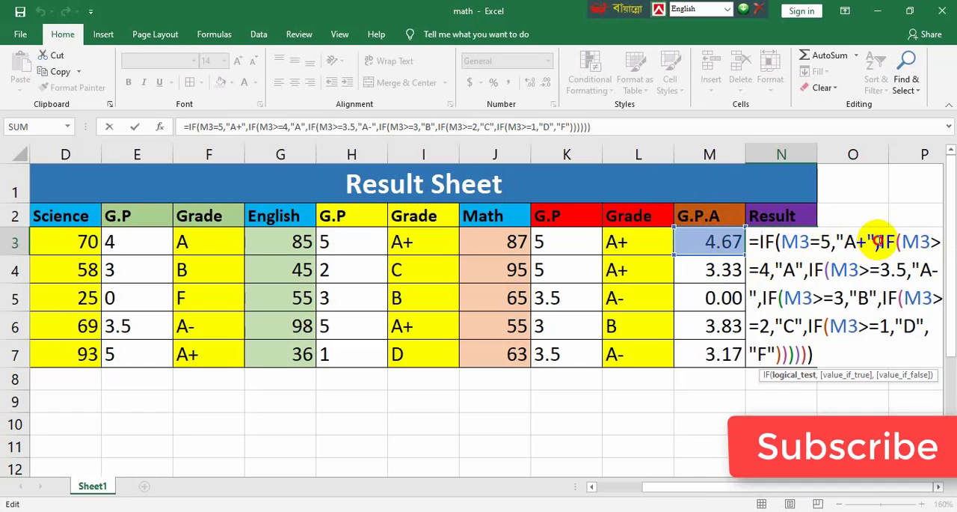
{"action": "mouse_move", "coordinate": [878, 241]}
{"action": "left_mouse_down"}
{"action": "mouse_move", "coordinate": [934, 242]}
{"action": "mouse_move", "coordinate": [763, 269]}
{"action": "mouse_move", "coordinate": [797, 271]}
{"action": "left_mouse_up"}
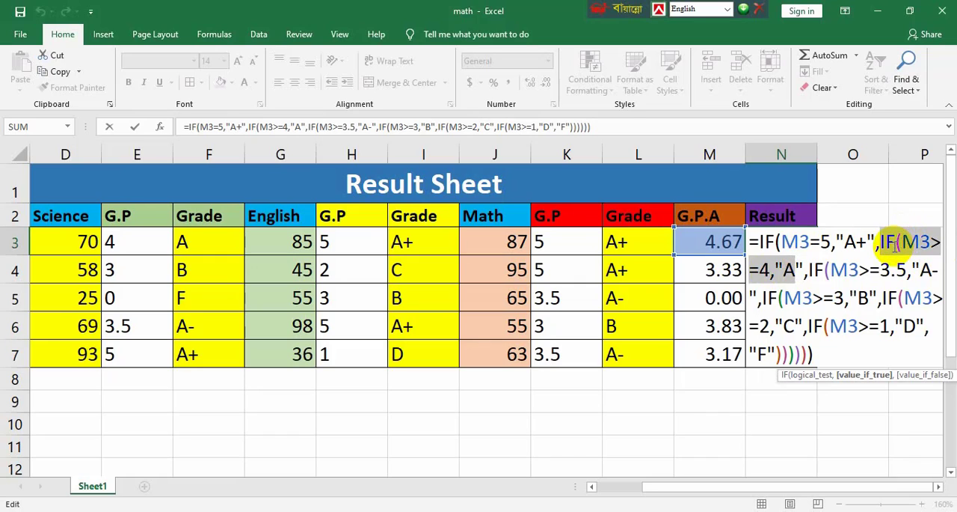
{"action": "left_click", "coordinate": [821, 241]}
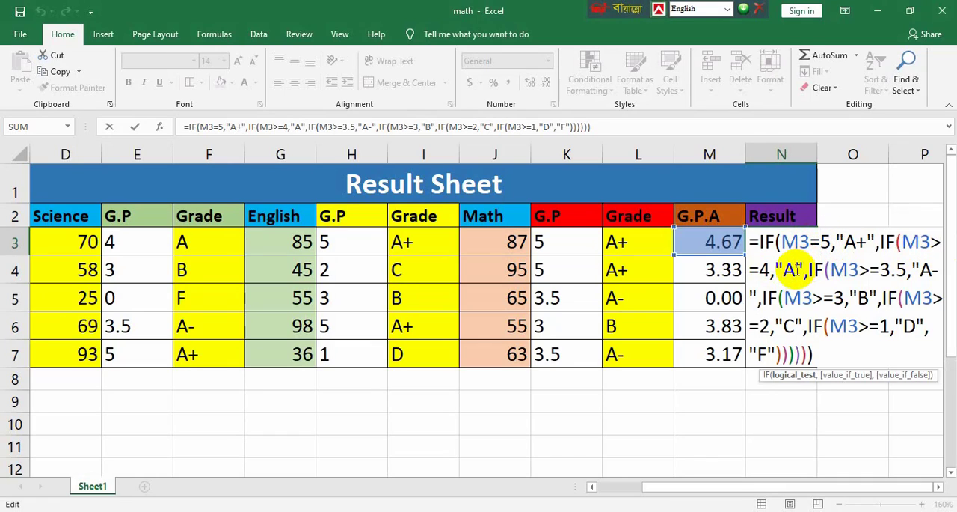
{"action": "double_click", "coordinate": [788, 271]}
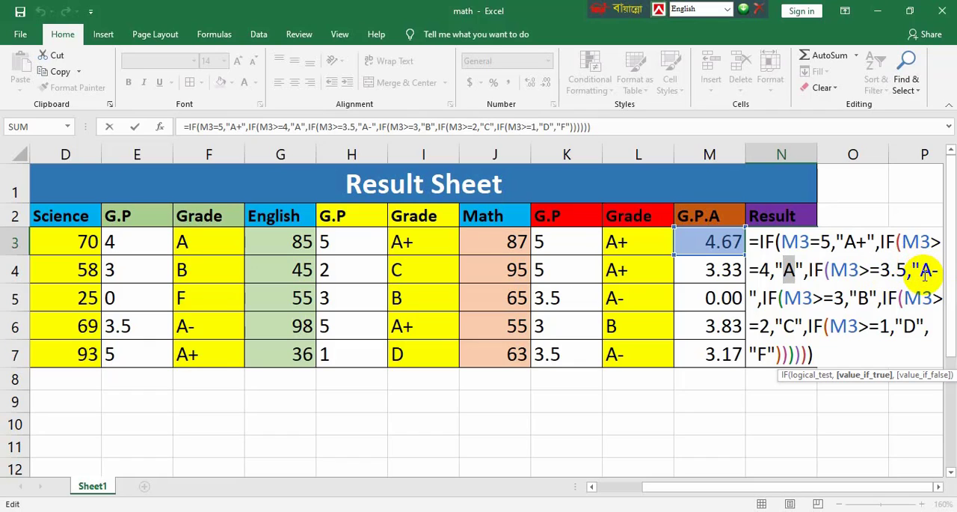
Examine the remaining nested IF conditions in N3 for the grades "A-", "B", "C" and "D", and the fallback "F"
{"action": "left_click_drag", "start_coordinate": [923, 273], "coordinate": [933, 276]}
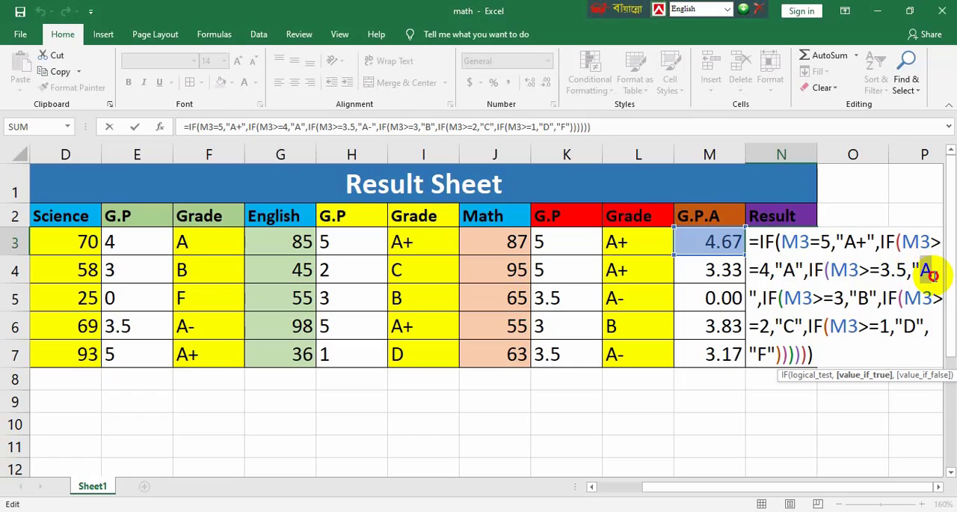
{"action": "left_click_drag", "start_coordinate": [761, 298], "coordinate": [858, 298]}
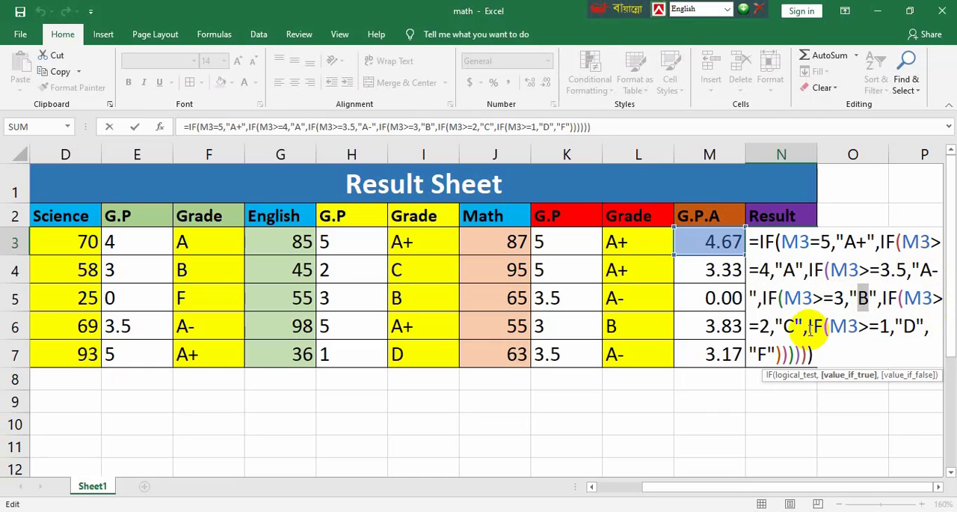
{"action": "left_click_drag", "start_coordinate": [758, 326], "coordinate": [884, 329]}
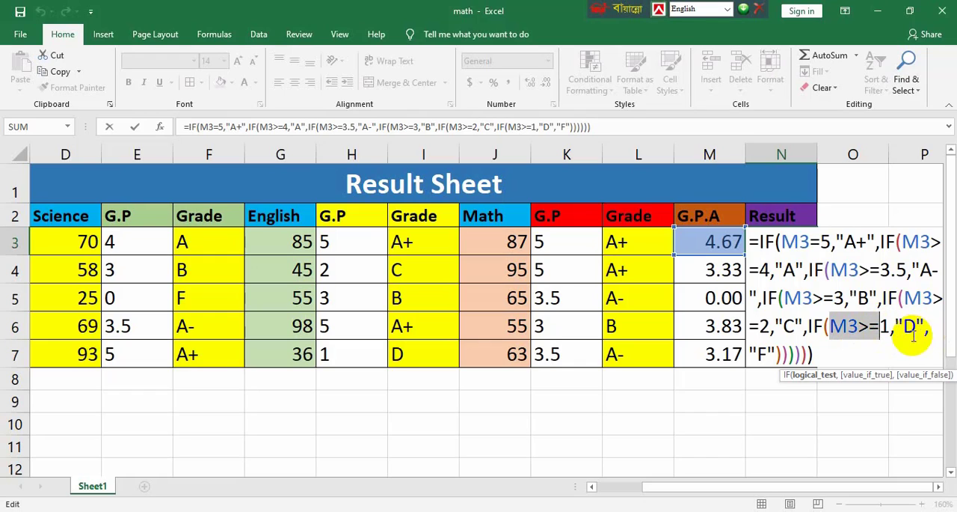
{"action": "left_click", "coordinate": [762, 355]}
{"action": "double_click", "coordinate": [761, 354]}
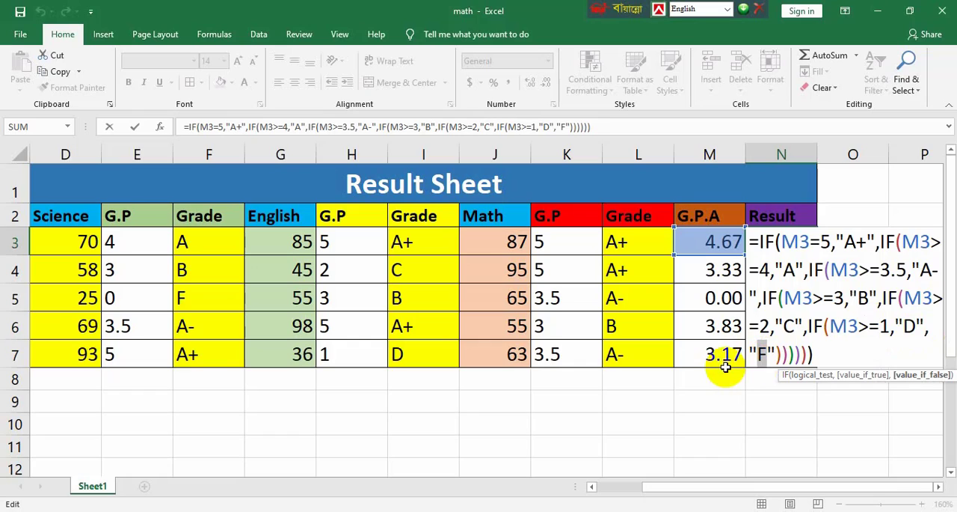
Examine the references to G.P.A cell M3 in the Result formula in N3 and leave the formula as it is
{"action": "left_click", "coordinate": [774, 271]}
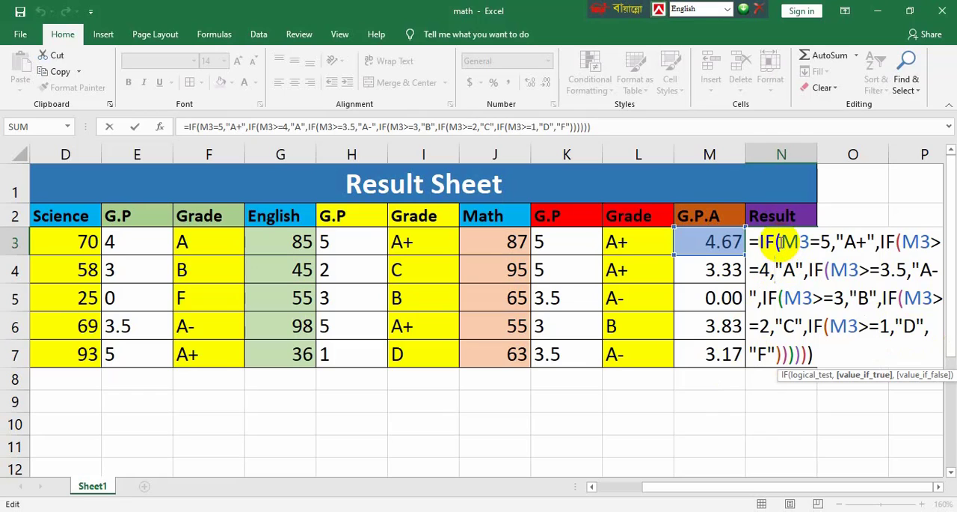
{"action": "left_click_drag", "start_coordinate": [781, 243], "coordinate": [810, 241]}
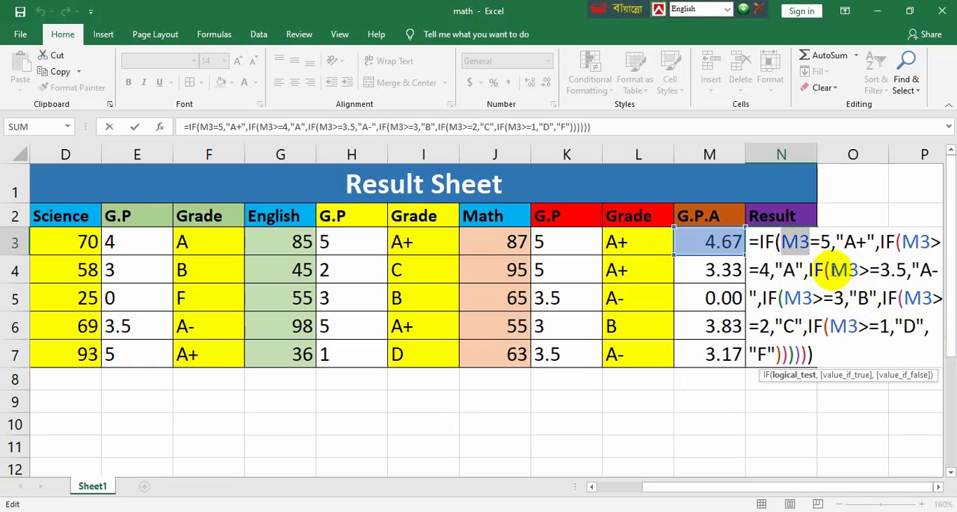
{"action": "left_click", "coordinate": [847, 270]}
{"action": "double_click", "coordinate": [914, 242]}
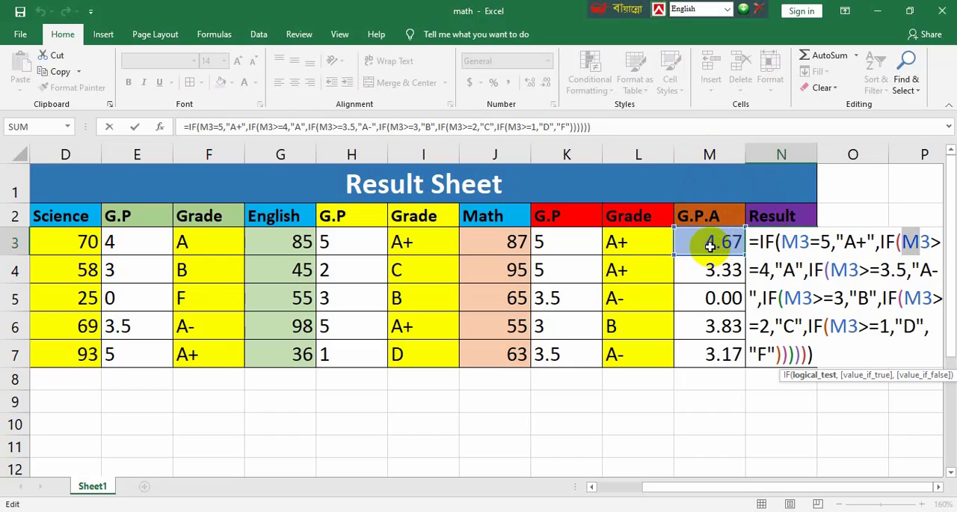
{"action": "key", "text": "Return"}
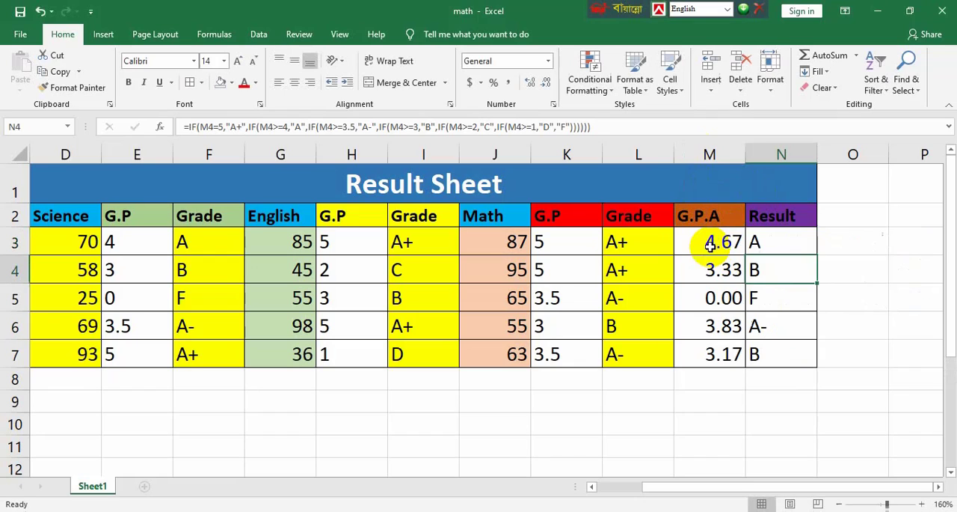
Fill the Result formula from N3 down to N7
{"action": "left_click", "coordinate": [757, 241]}
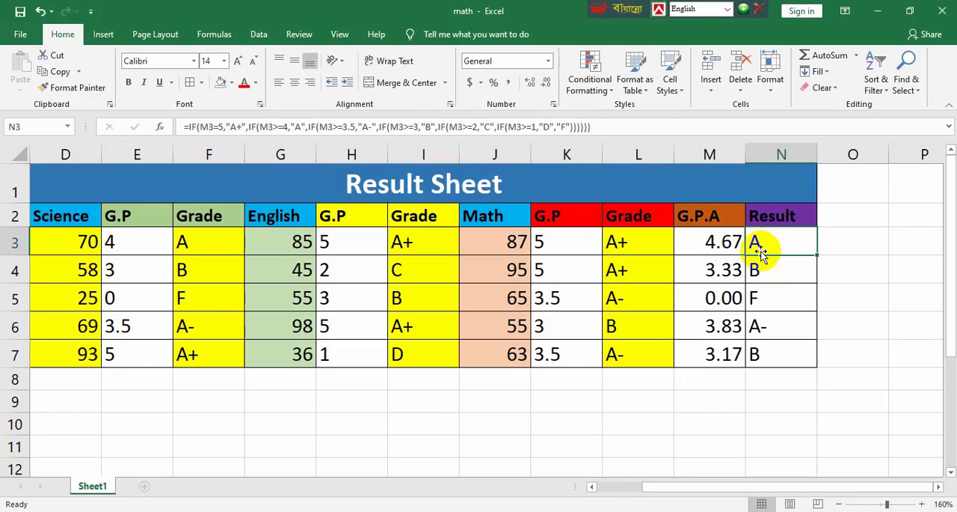
{"action": "left_click_drag", "start_coordinate": [820, 256], "coordinate": [824, 363]}
{"action": "left_click", "coordinate": [867, 293]}
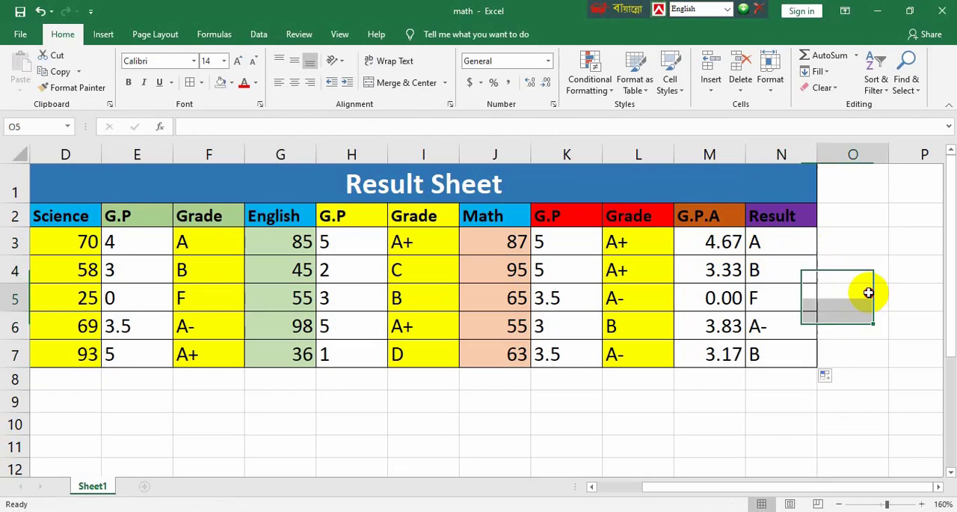
{"action": "left_click", "coordinate": [856, 361]}
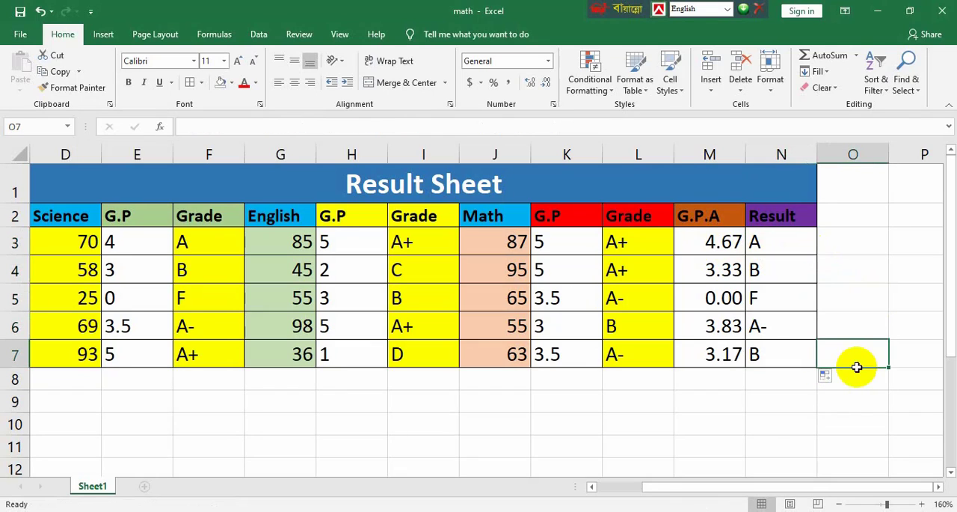